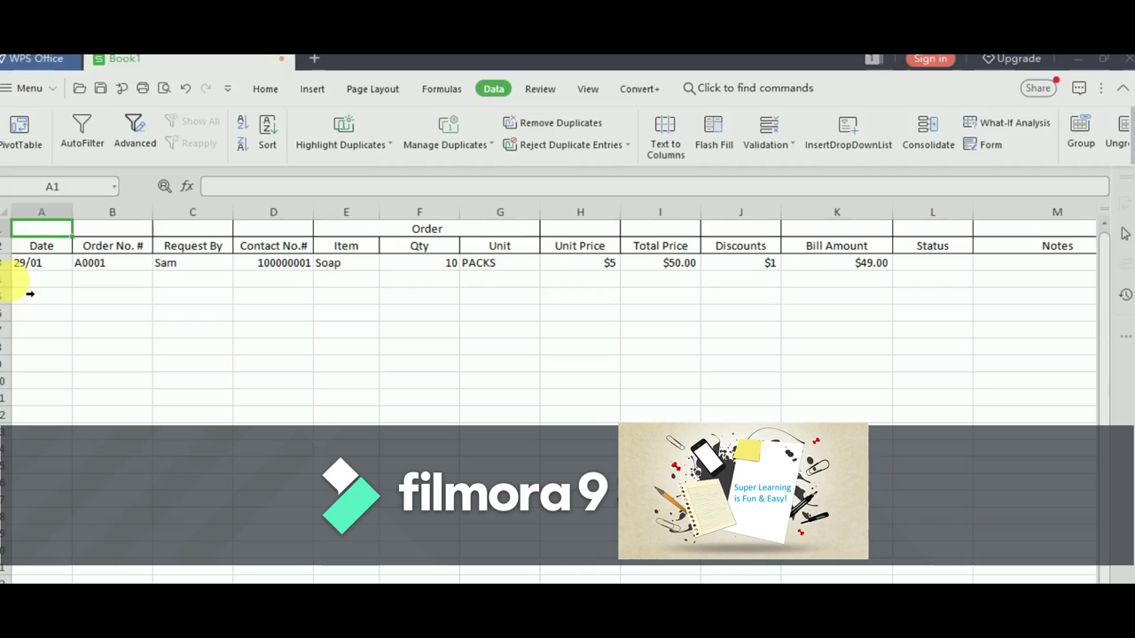
- Move through the header cells from A2 across to the merged Order header in E1
click(70, 248)
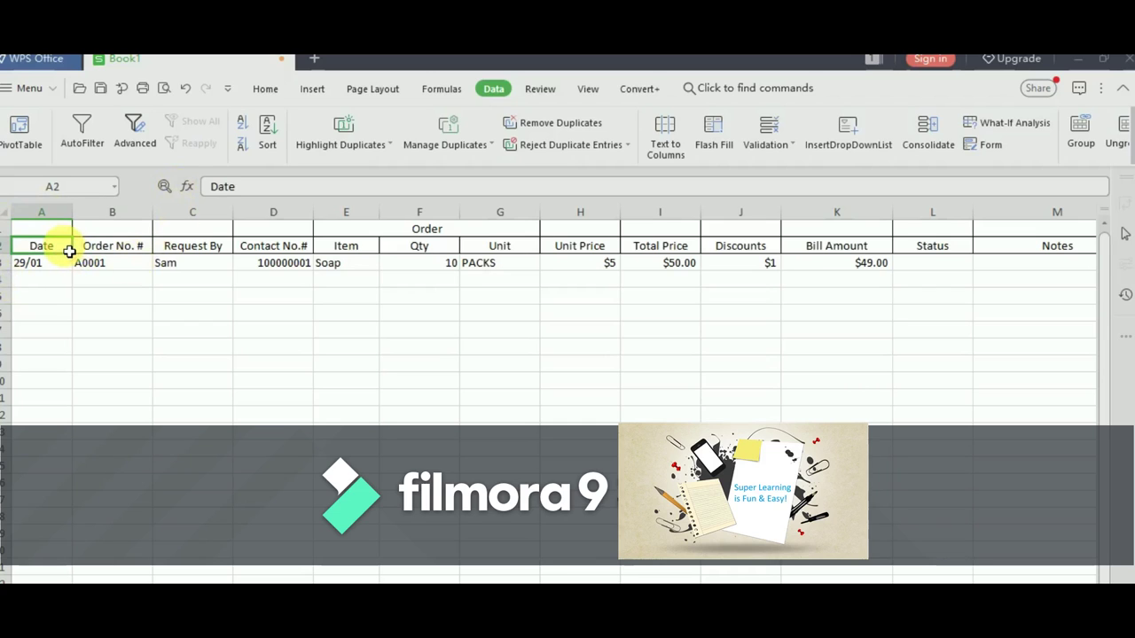
key(Right)
key(Right)
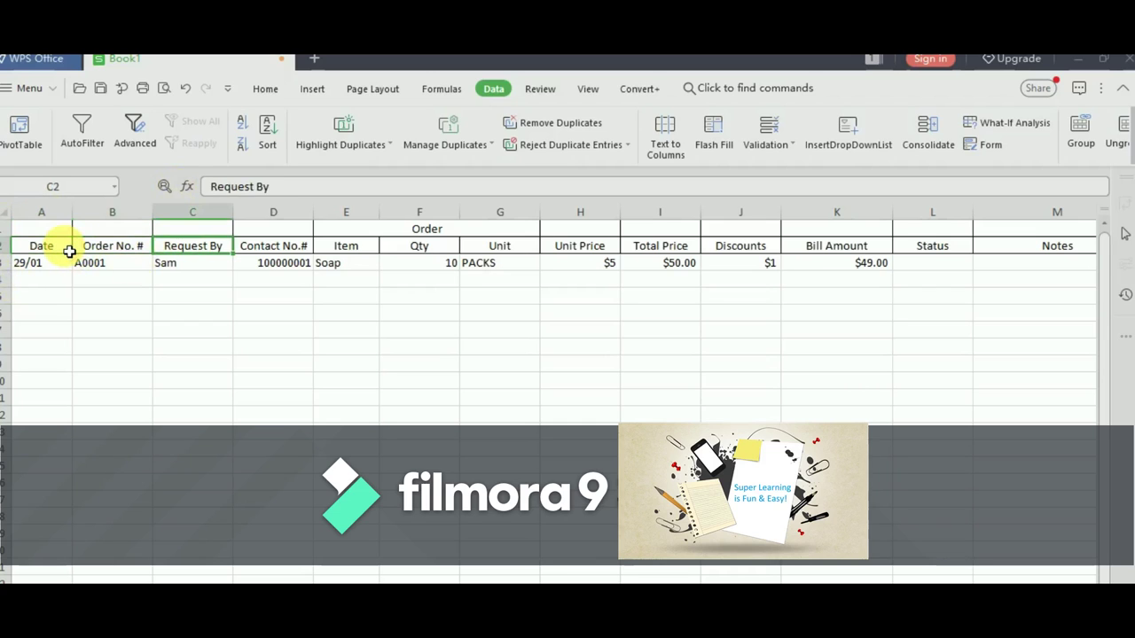
key(Right)
key(Right)
key(Right)
key(Up)
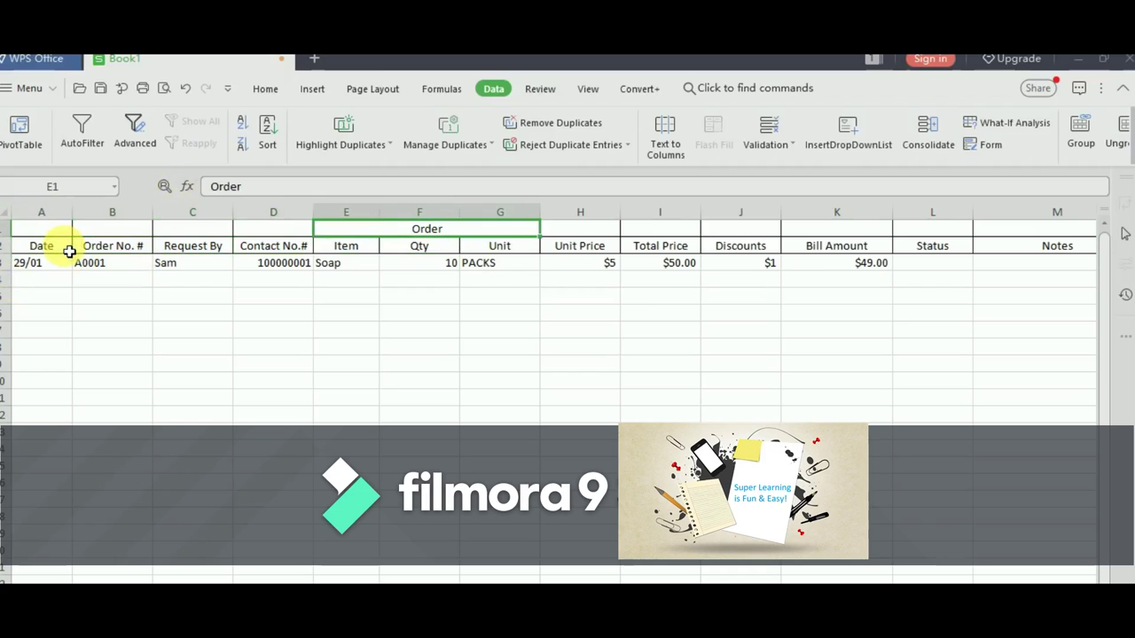
key(Left)
key(Left)
key(Left)
key(Left)
key(Down)
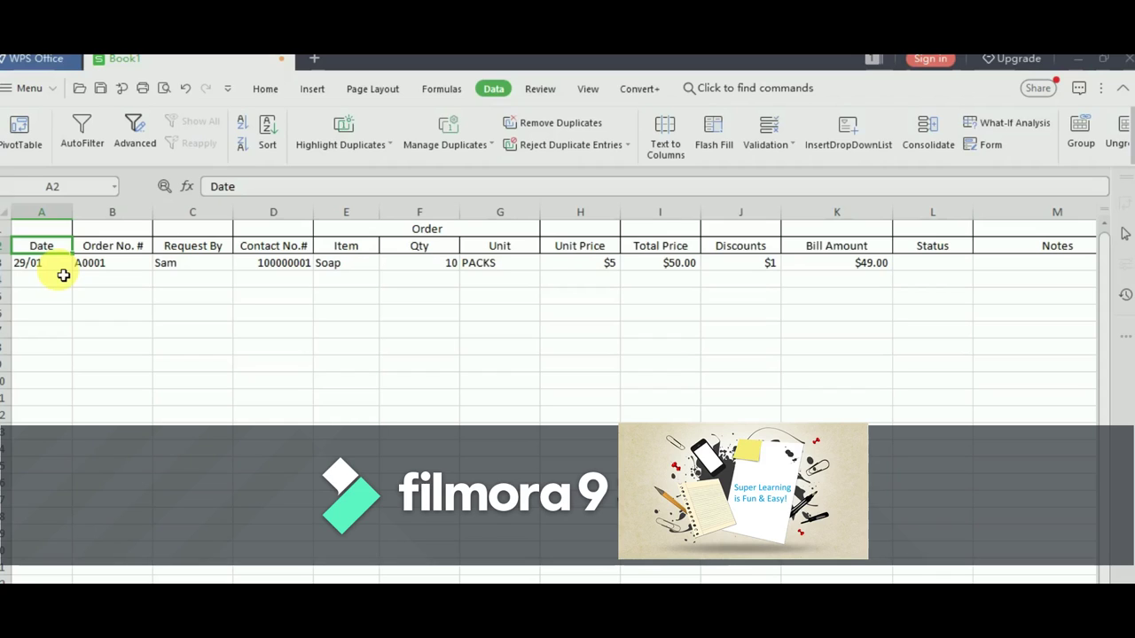
key(Right)
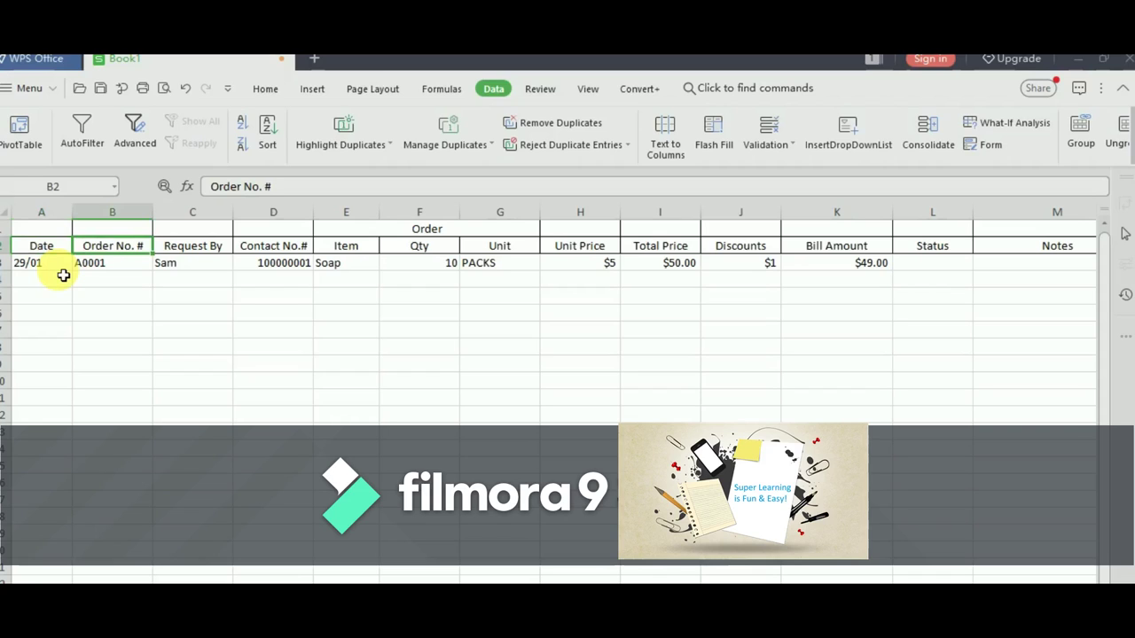
key(Down)
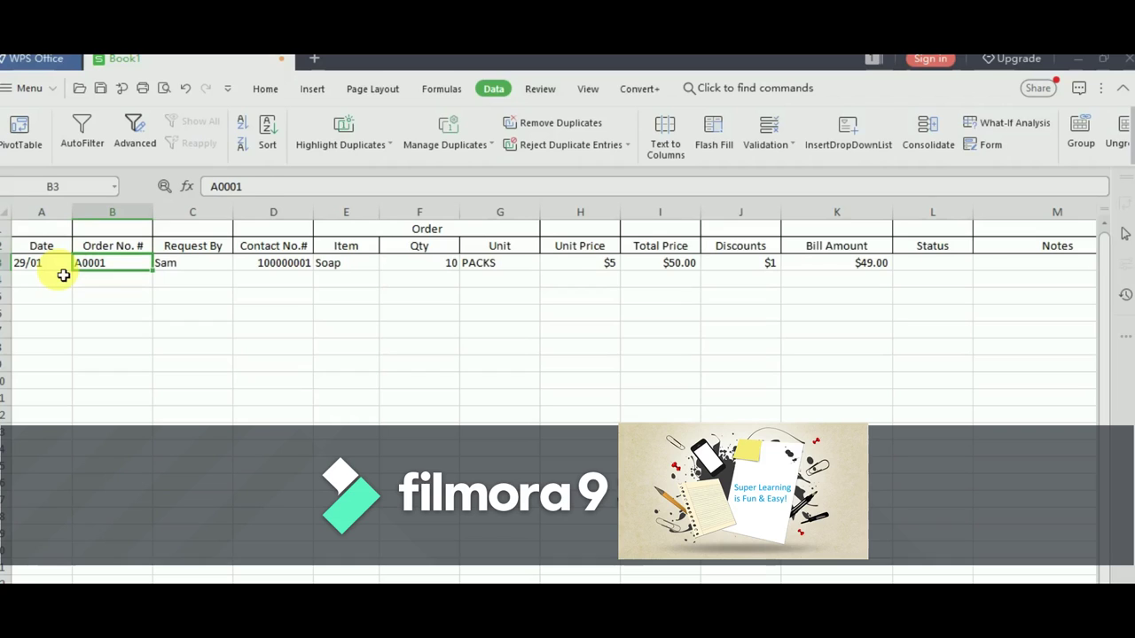
key(Up)
key(Right)
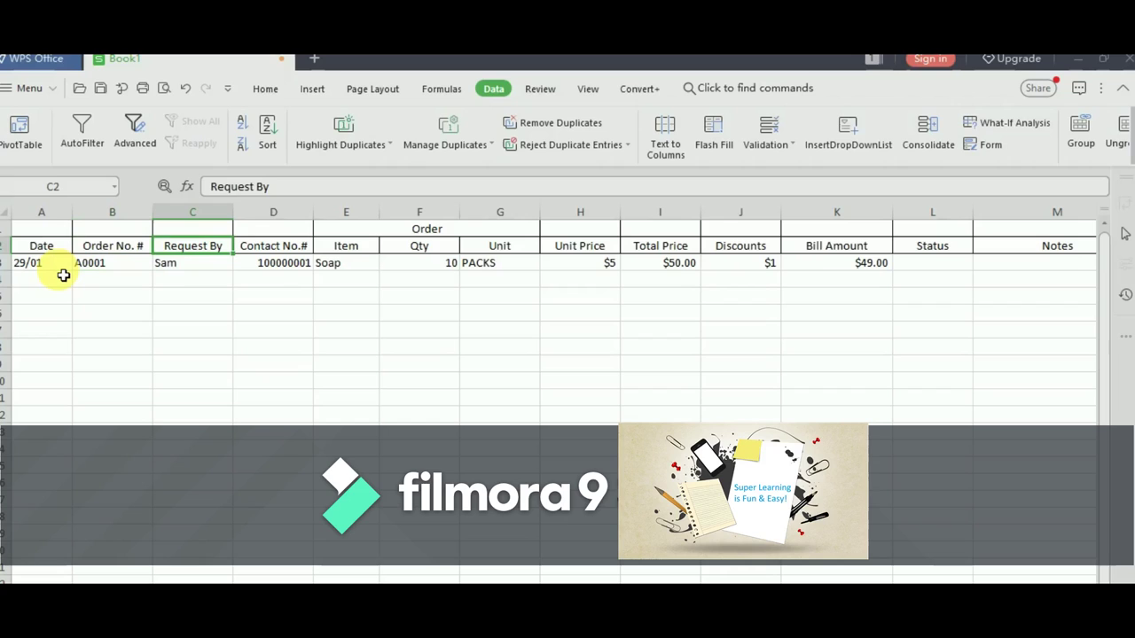
key(Right)
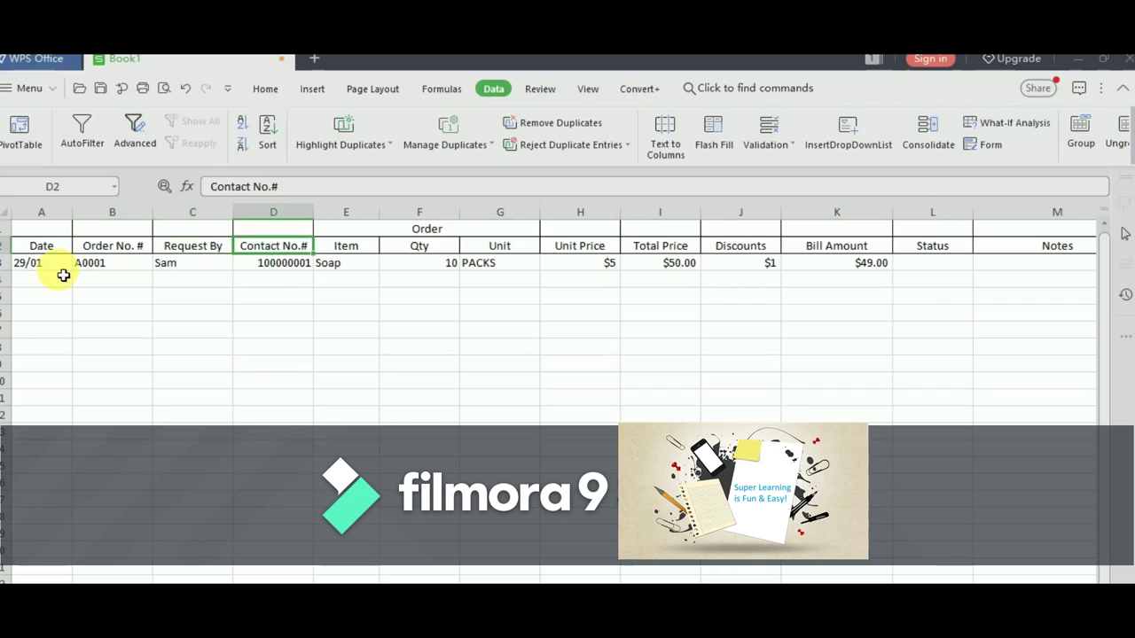
key(Right)
key(Up)
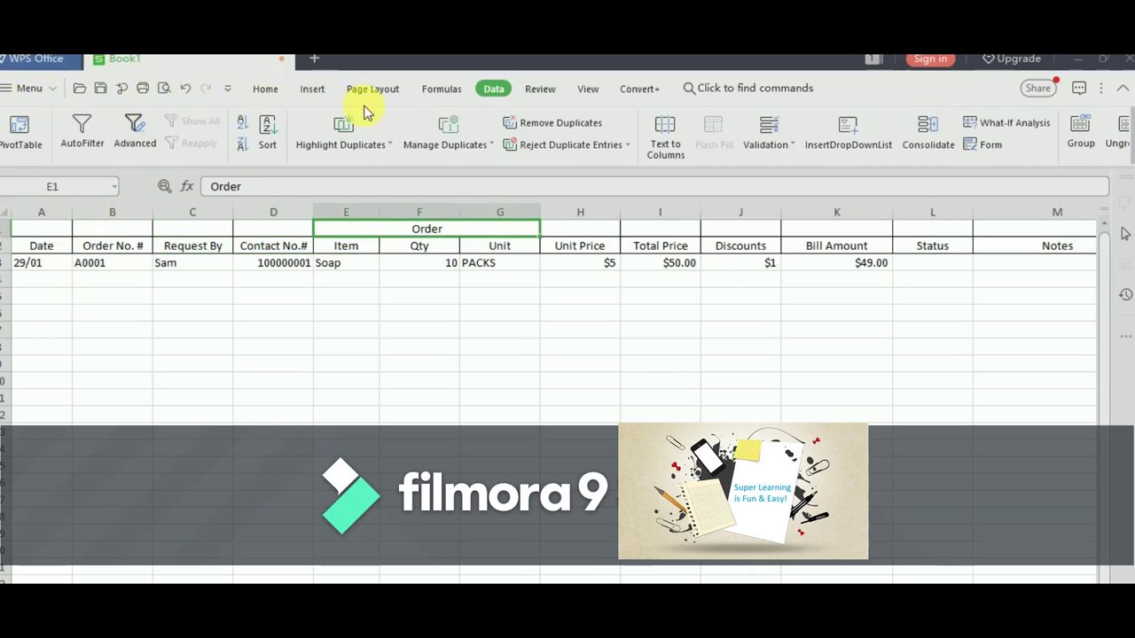
- Unmerge the Order header with Merge and Center, then select E1 through G1
click(266, 91)
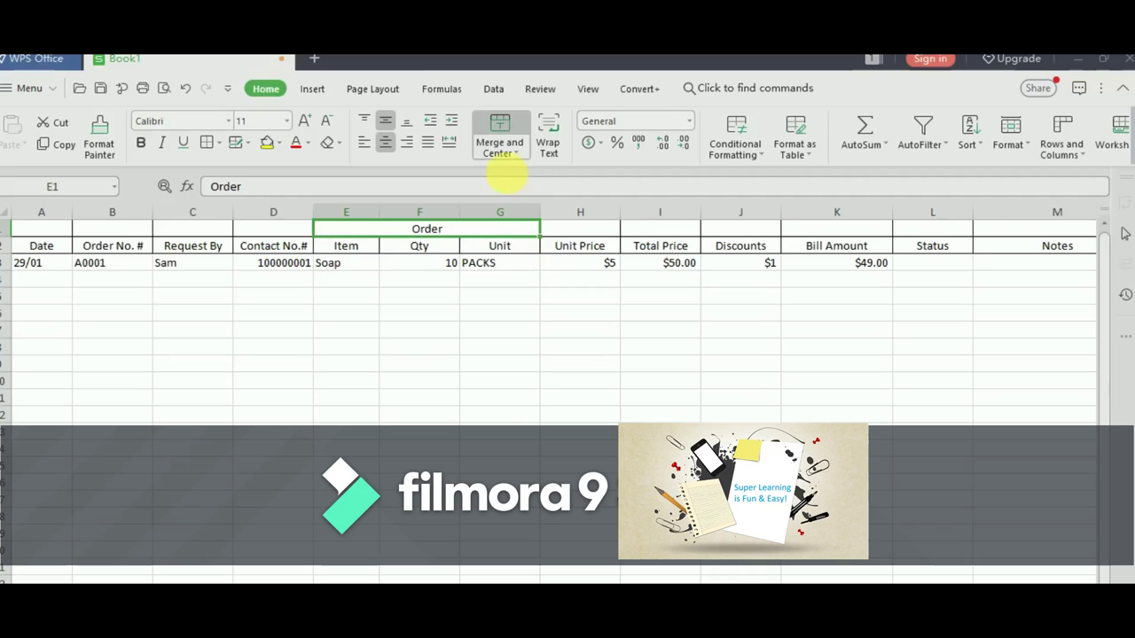
click(508, 153)
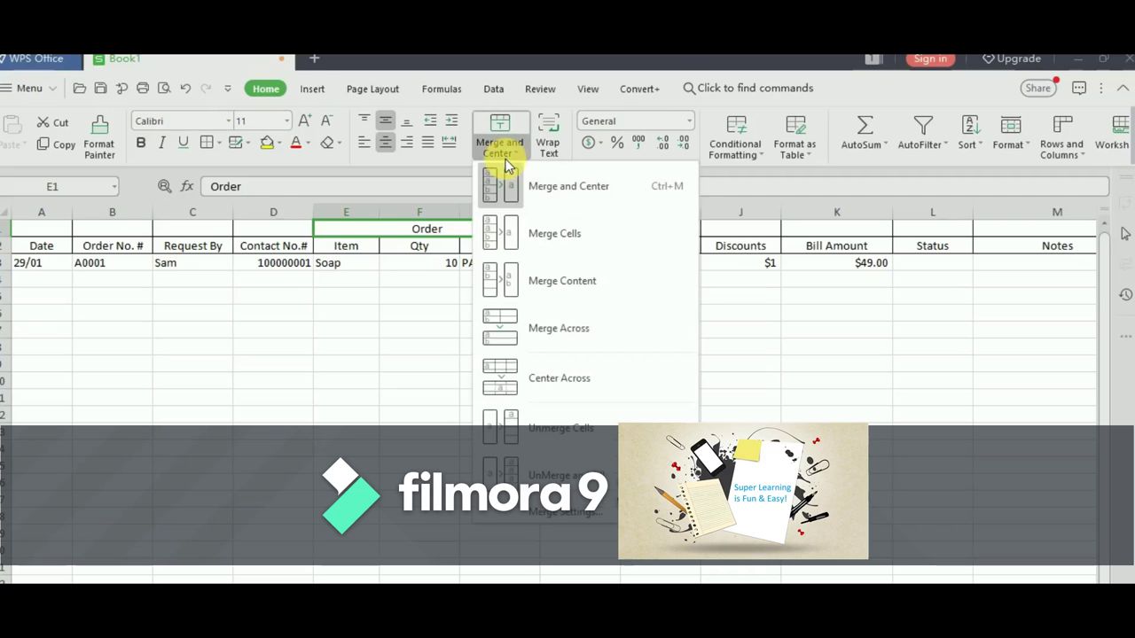
click(373, 214)
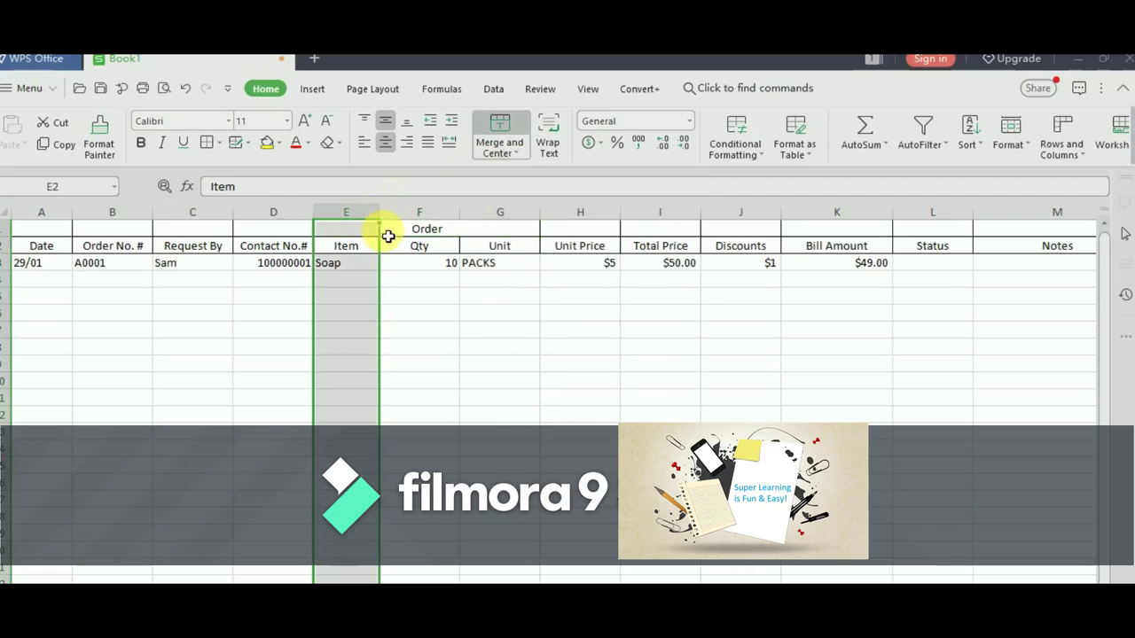
click(387, 233)
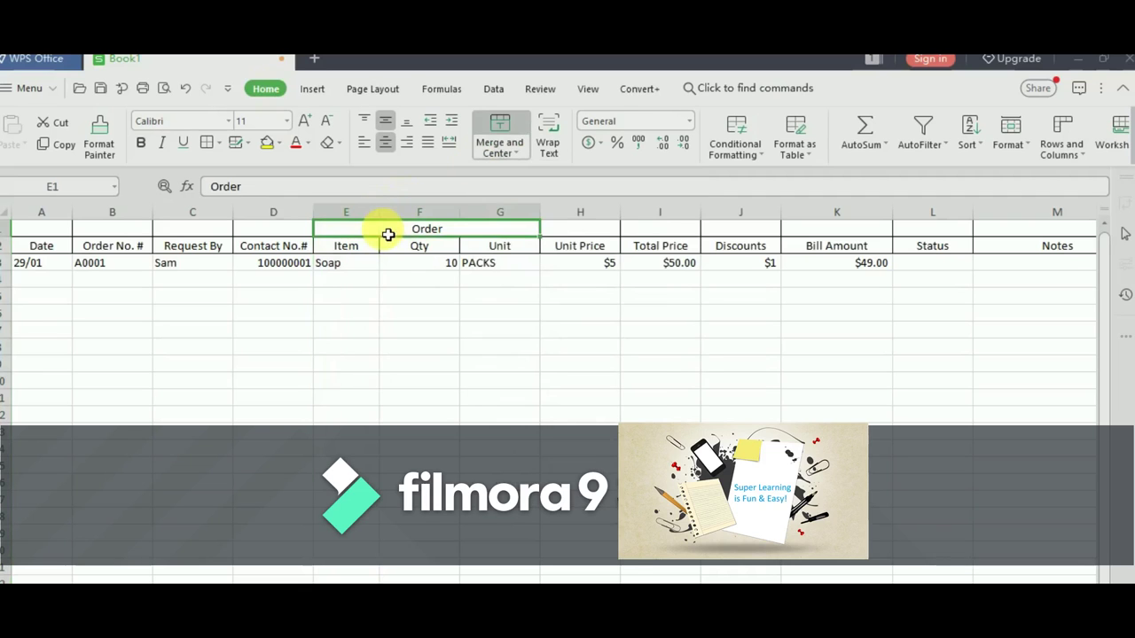
click(496, 120)
key(Left)
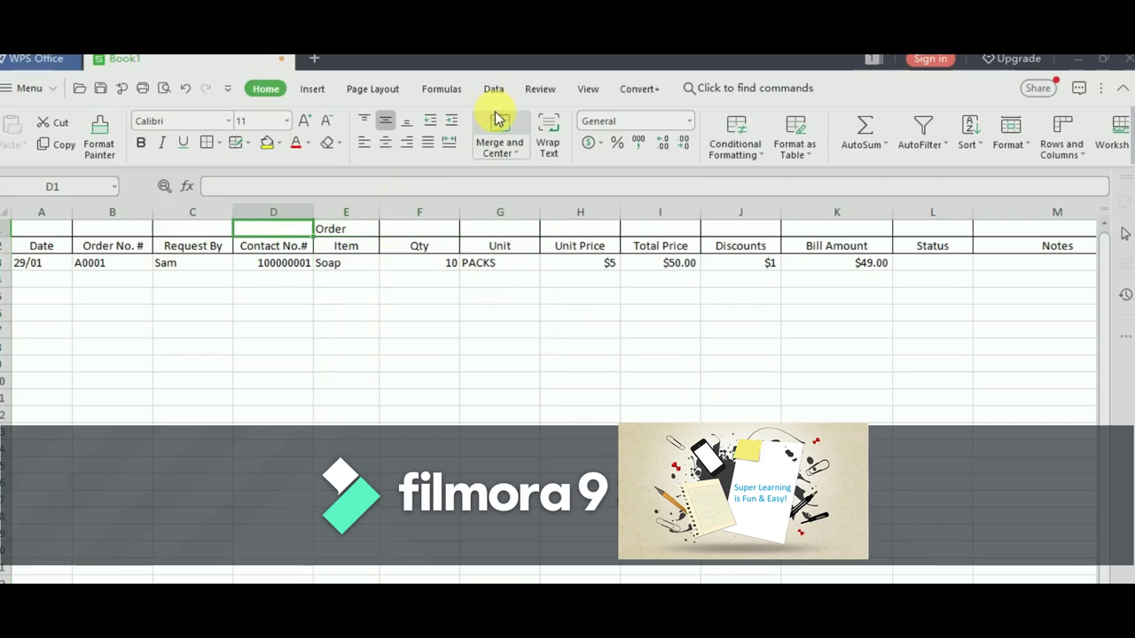
key(Right)
key(shift+Right)
key(shift+Right)
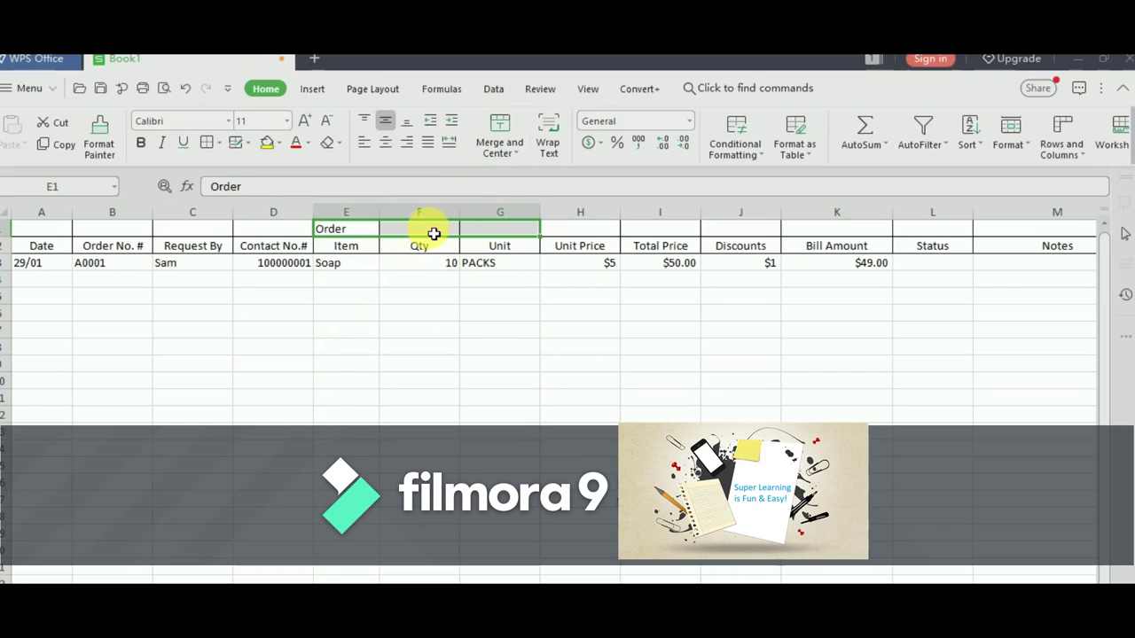
- Re-merge E1:G1 with Merge and Center, then check the Item, Qty and Unit headers
click(501, 129)
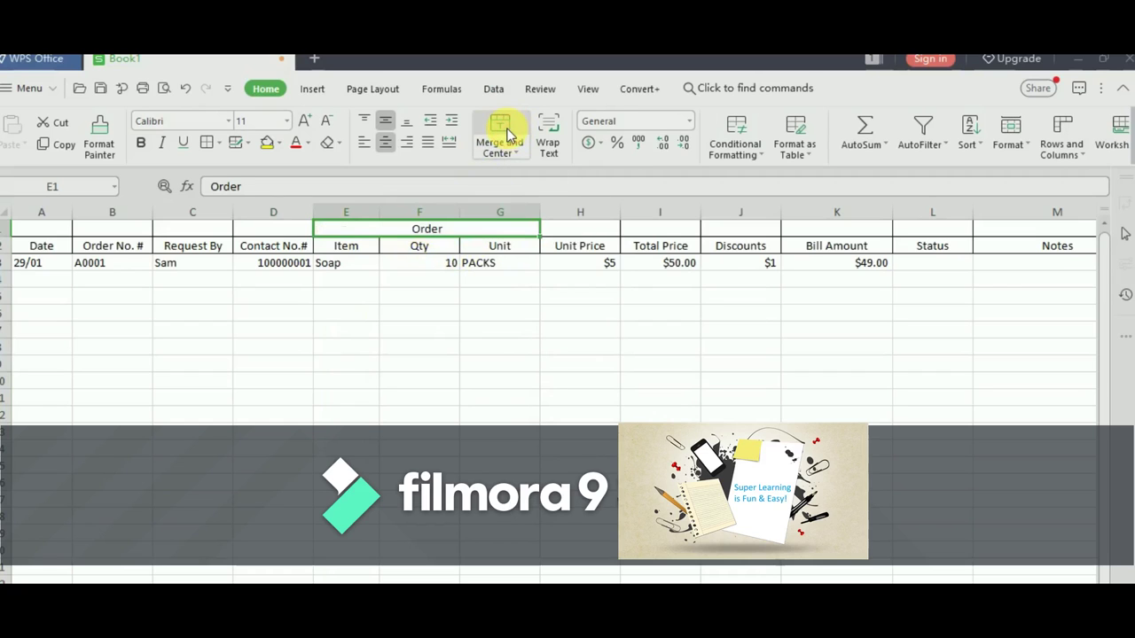
click(360, 251)
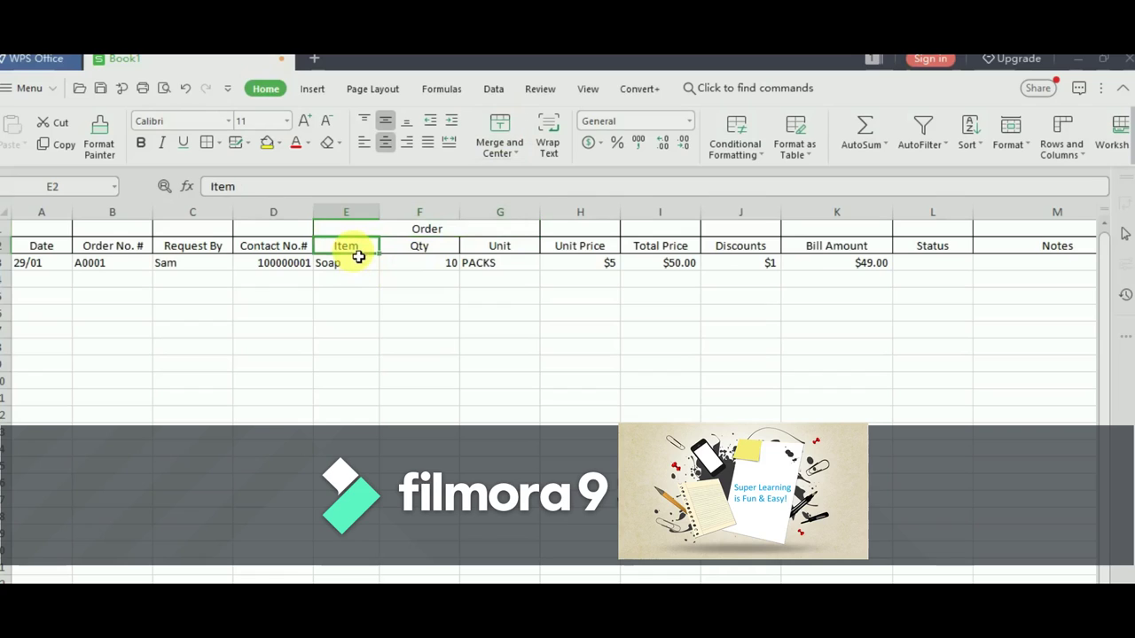
click(416, 257)
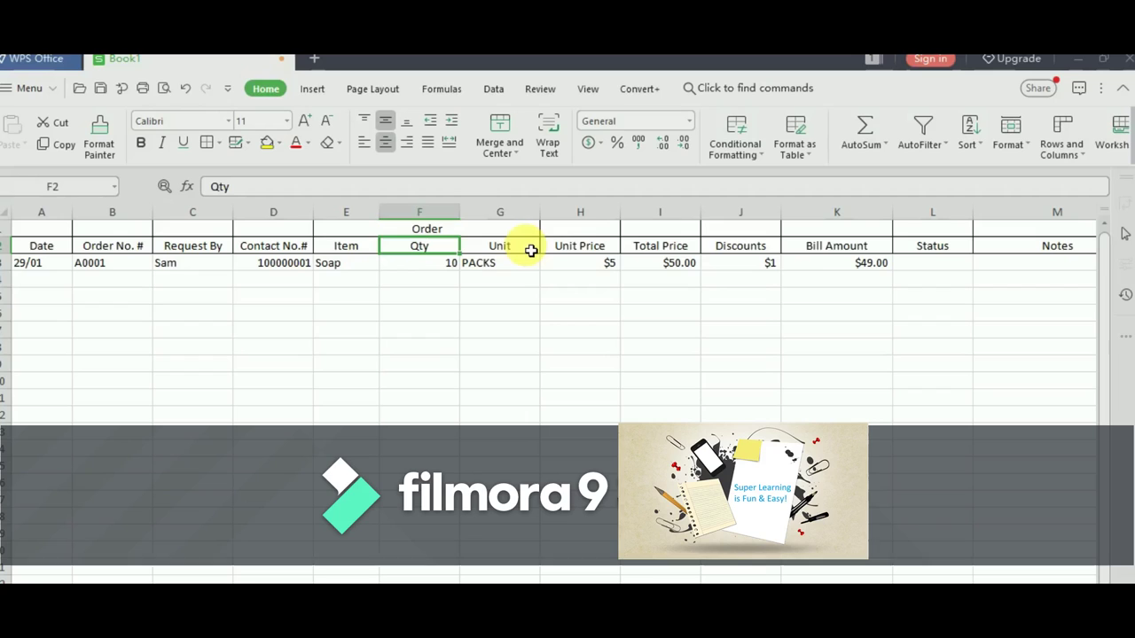
click(530, 251)
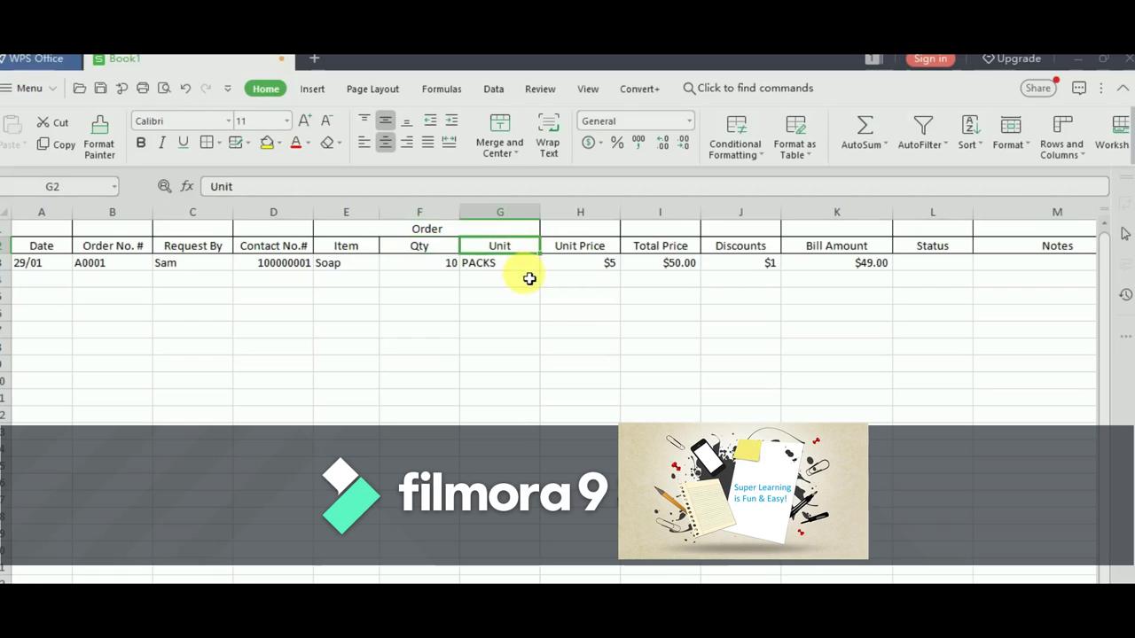
- Check row 3's quantity 10, the unit price in H3, and the Total Price formula in I3
click(427, 270)
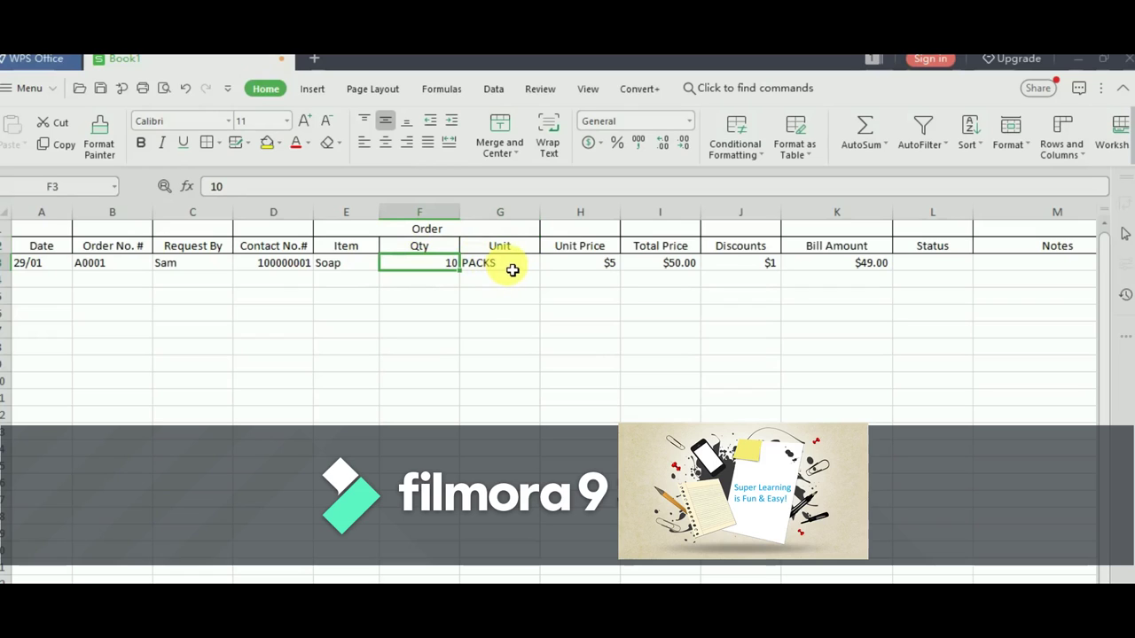
click(615, 253)
click(613, 266)
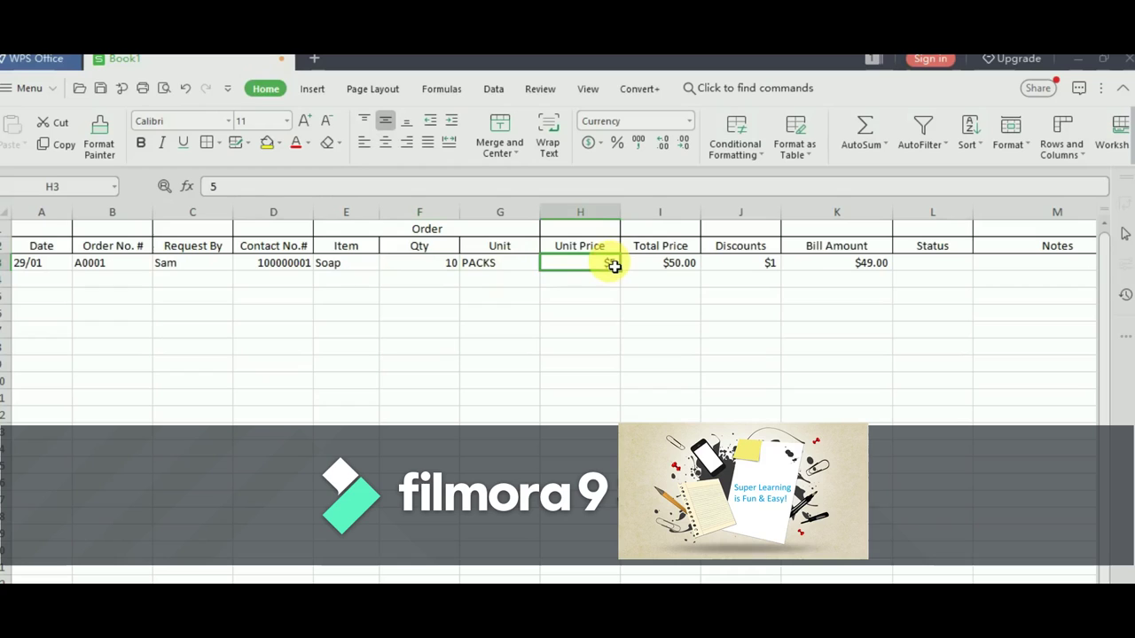
click(419, 247)
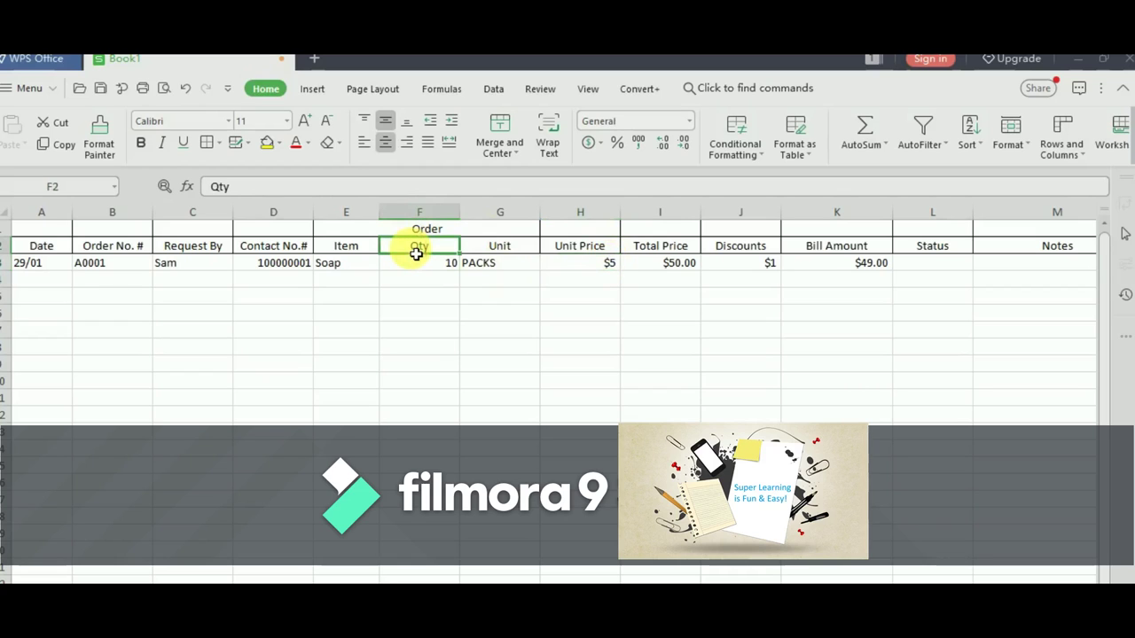
click(681, 253)
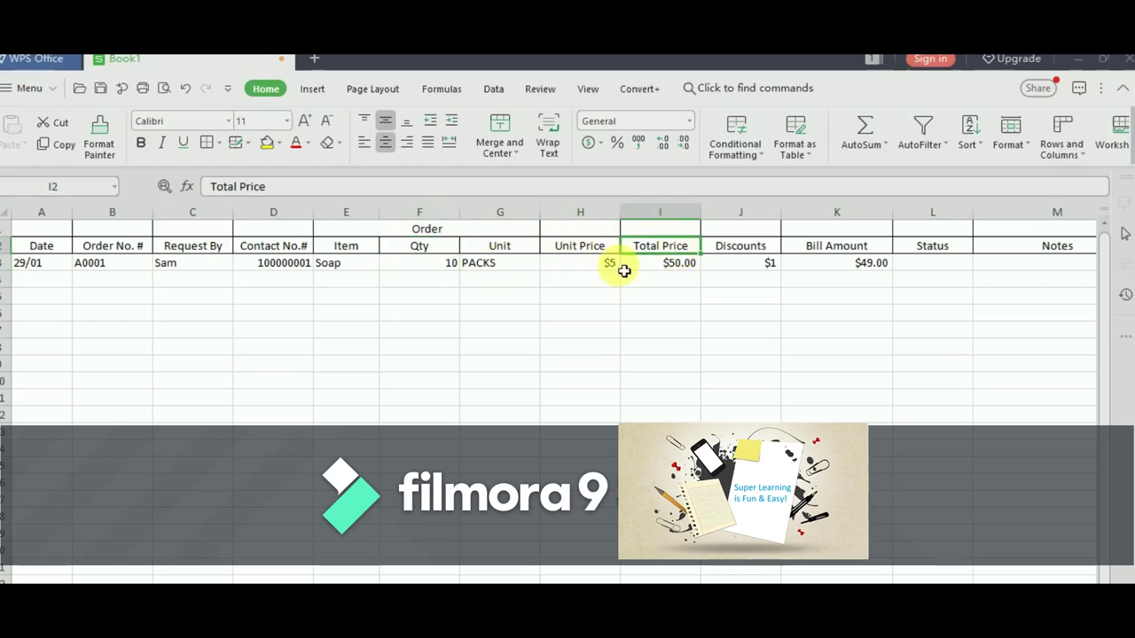
click(429, 264)
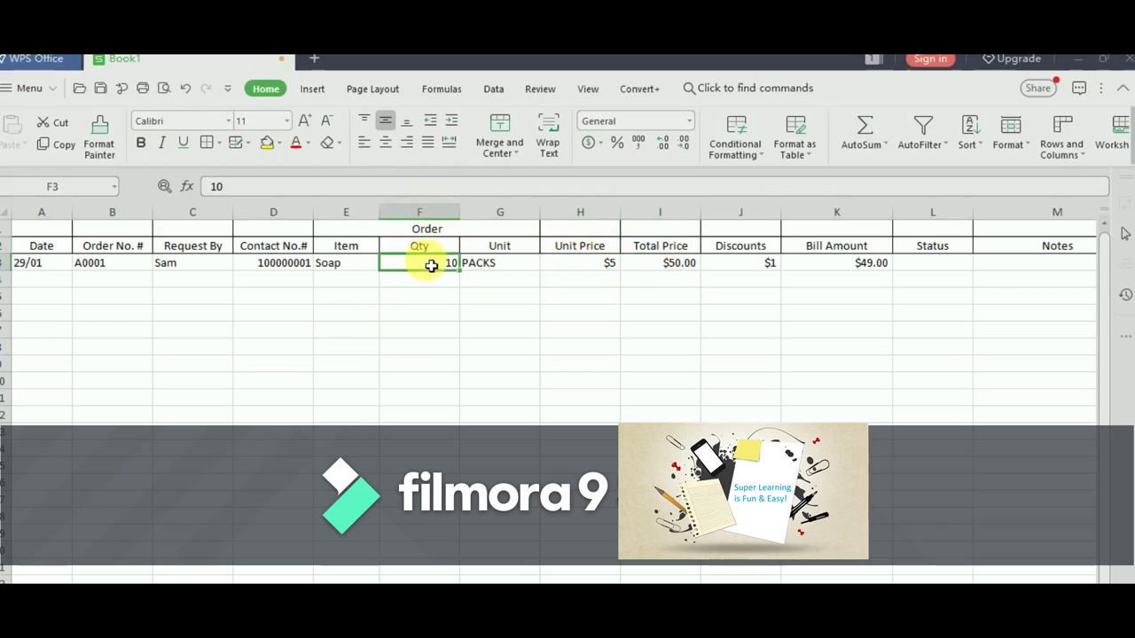
click(605, 266)
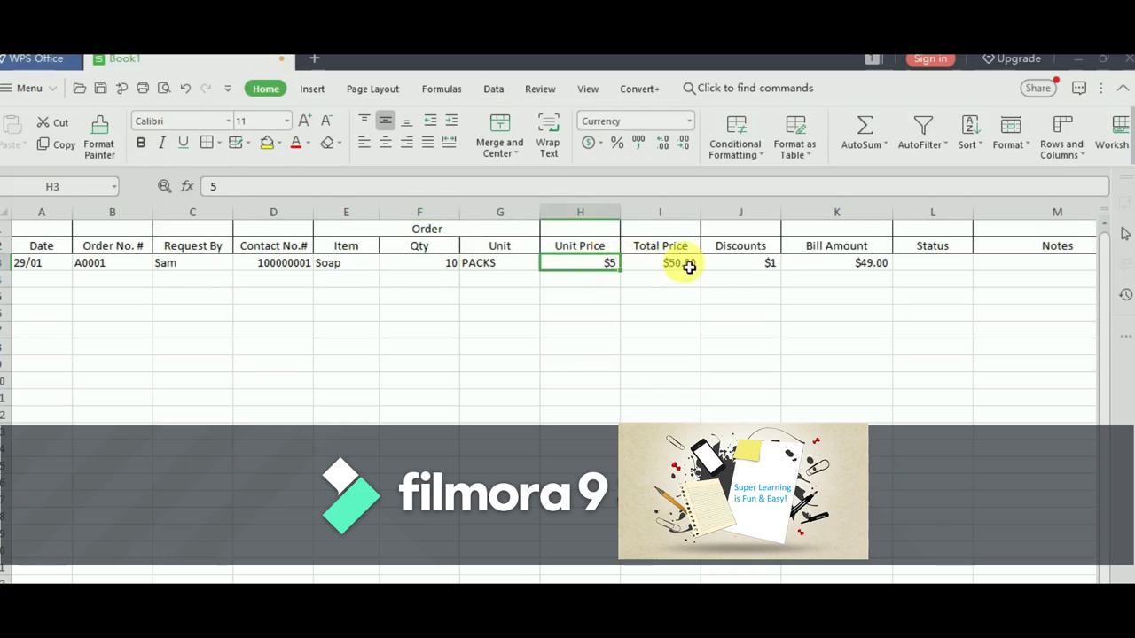
click(687, 270)
- Inspect the discount in J3 and the Bill Amount and Total Price formulas
click(755, 272)
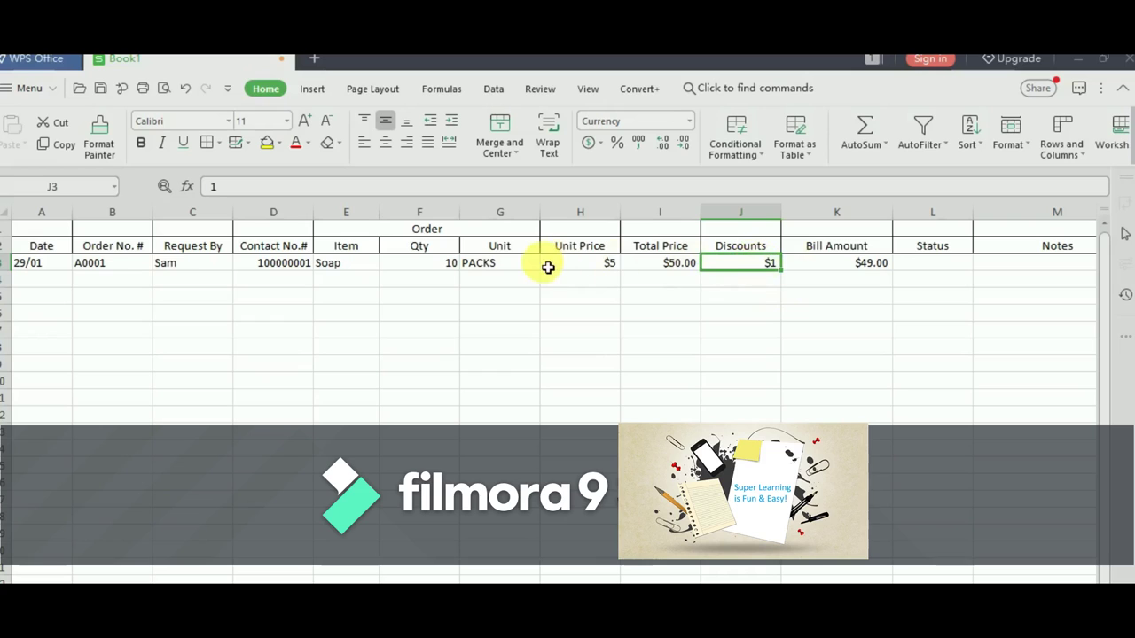
click(816, 249)
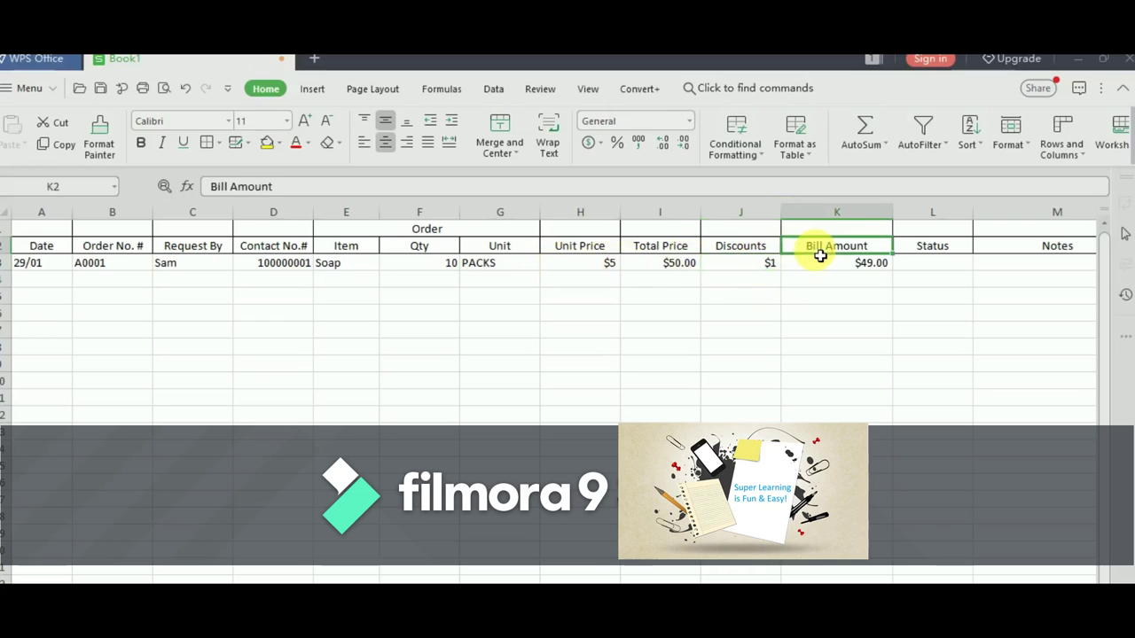
click(851, 265)
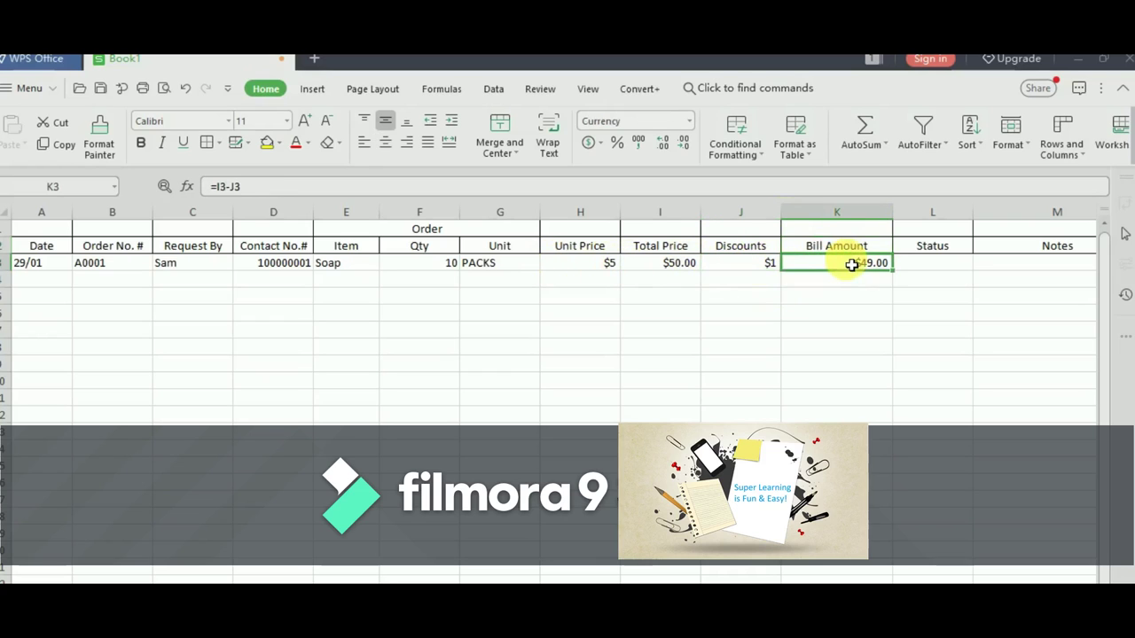
click(671, 269)
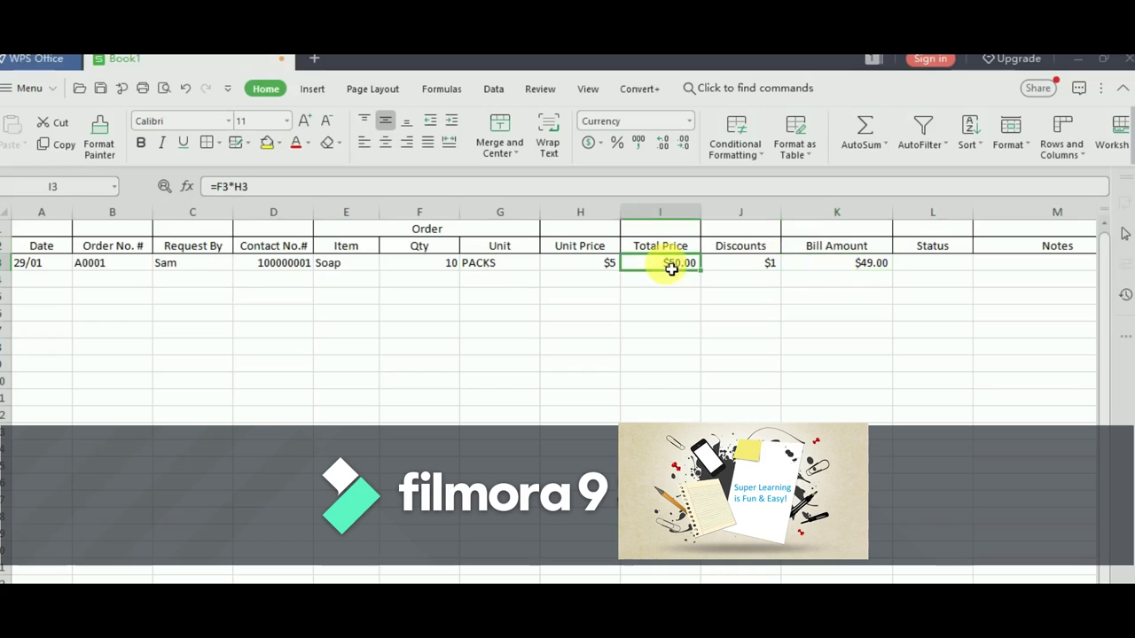
click(734, 269)
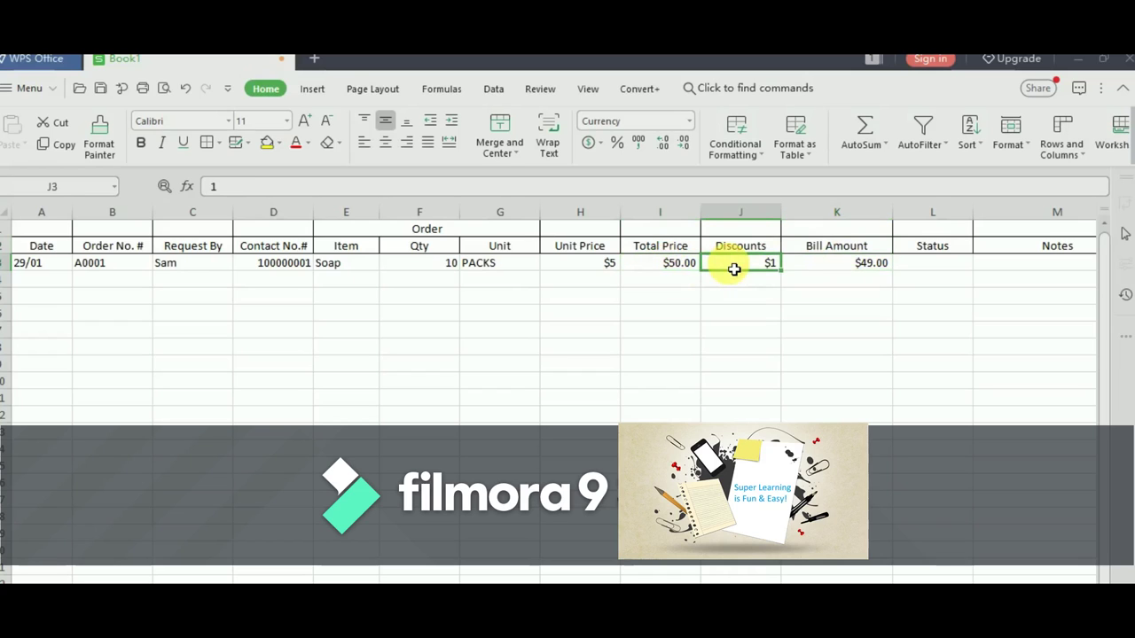
click(850, 266)
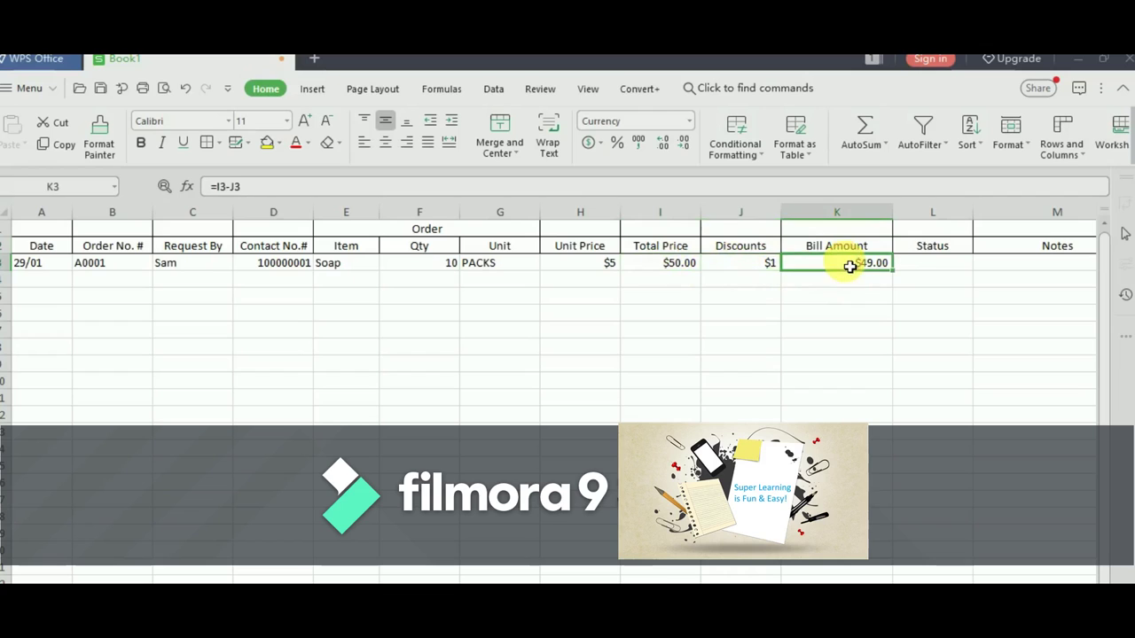
click(925, 267)
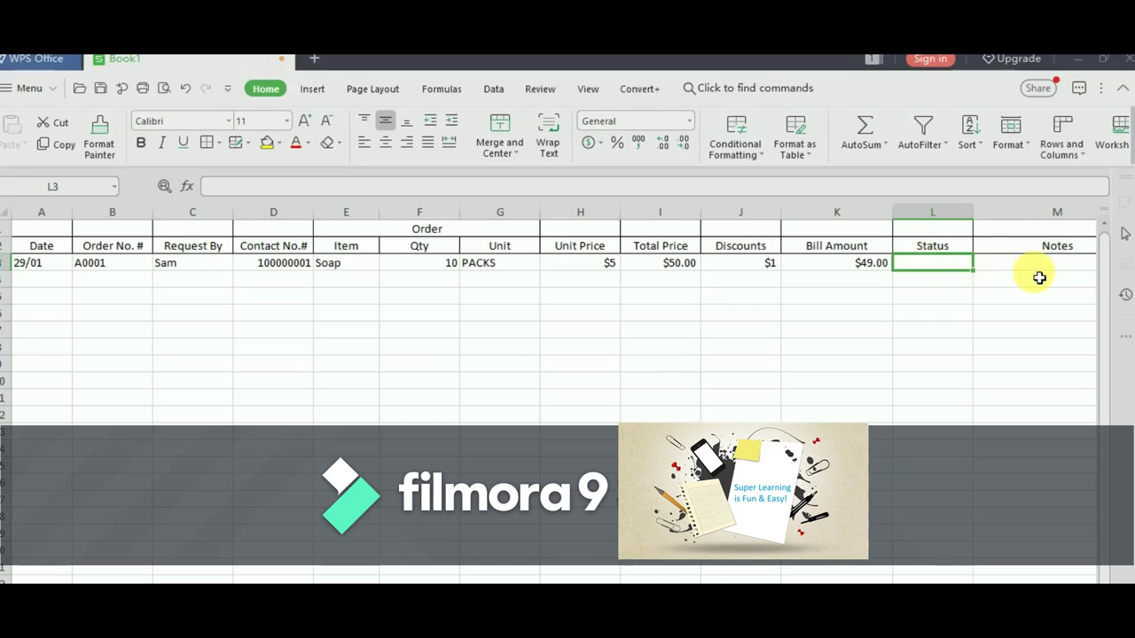
- Select cell A3 in the order table and show the Data tab tools
click(1031, 266)
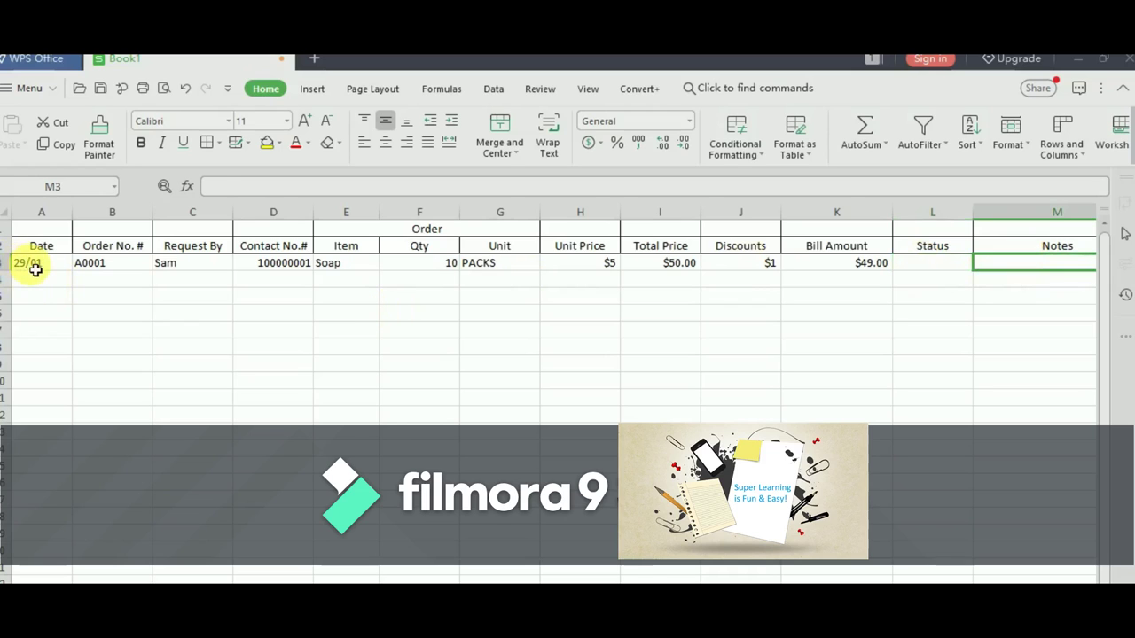
click(36, 268)
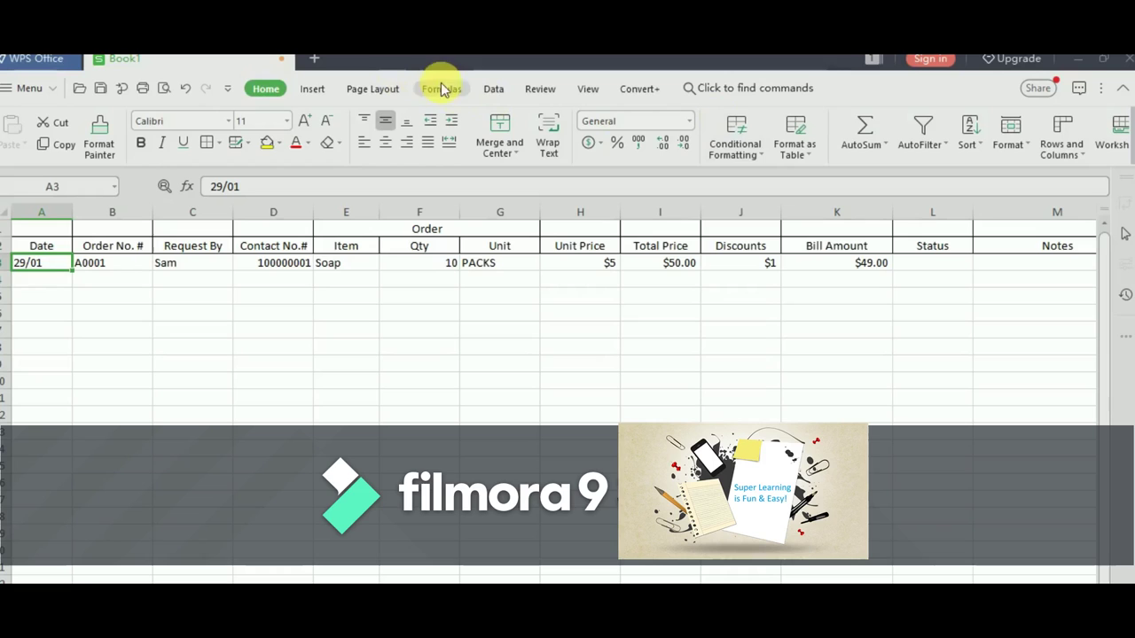
click(493, 89)
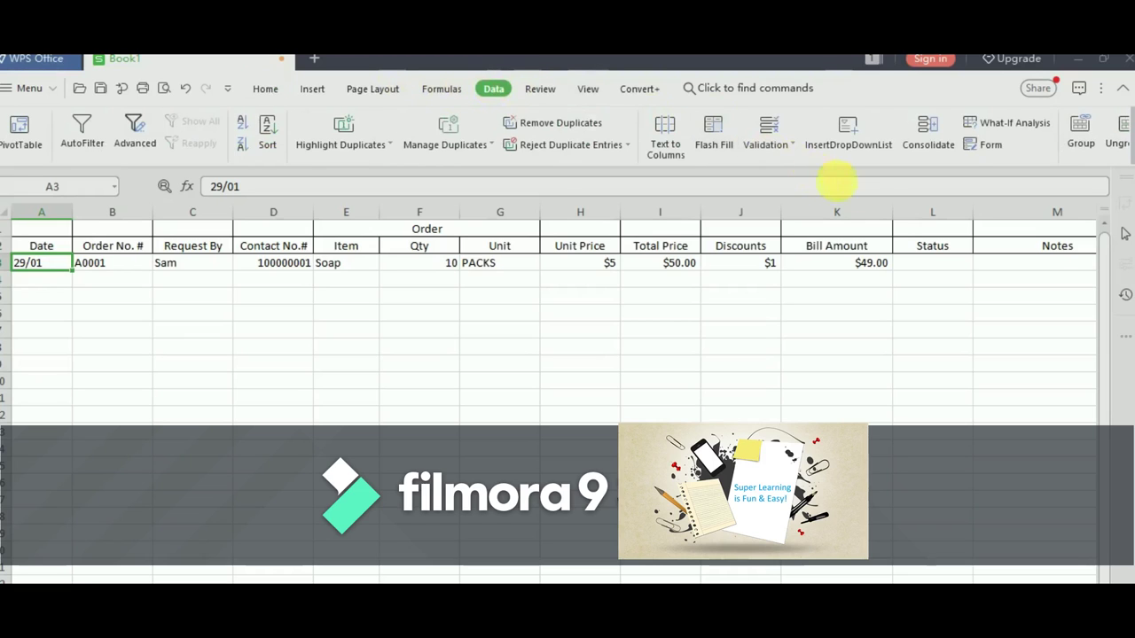
- Open Data > Form for Sheet1 and start an empty new record with New
click(985, 149)
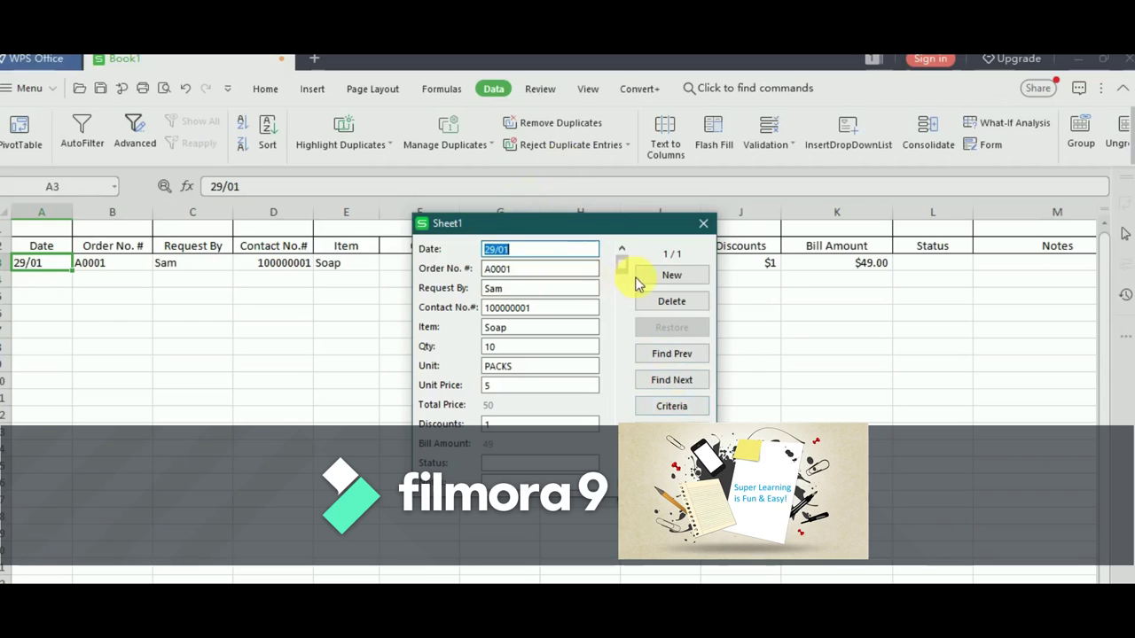
click(635, 281)
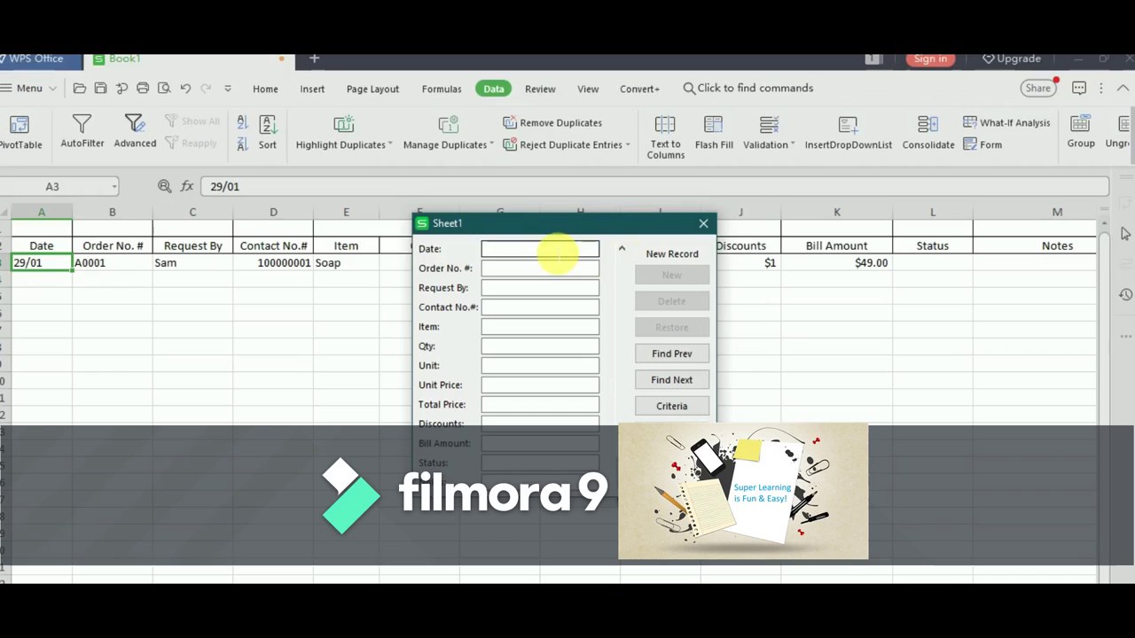
- Enter date 28/01, the order number, the requester's name and the contact number
text(28/01)
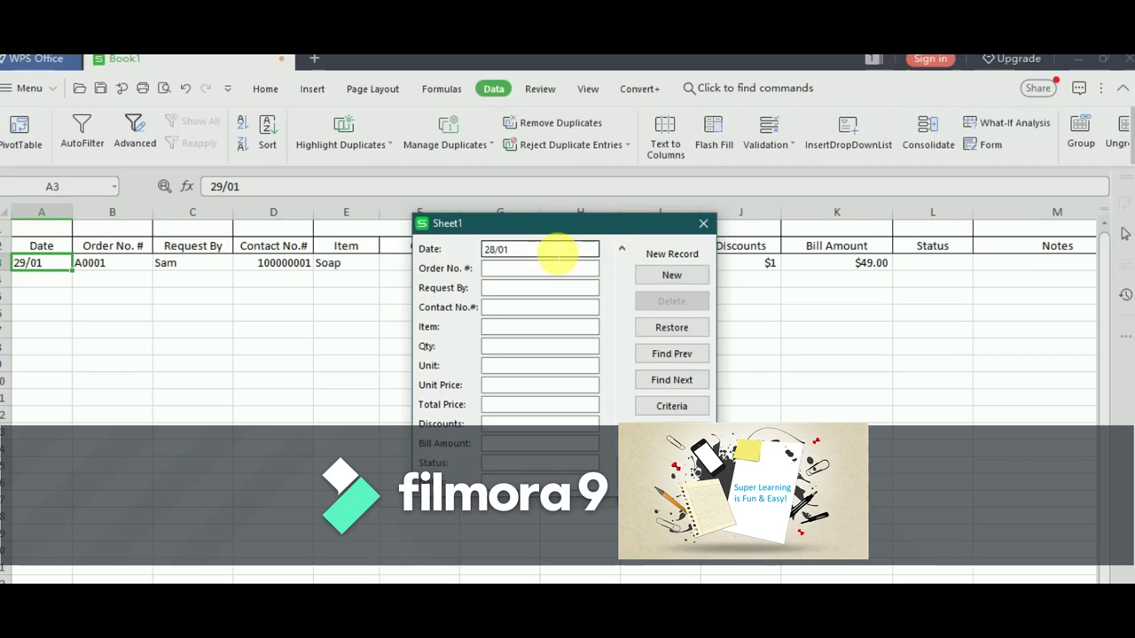
key(Tab)
text(B000123)
key(Tab)
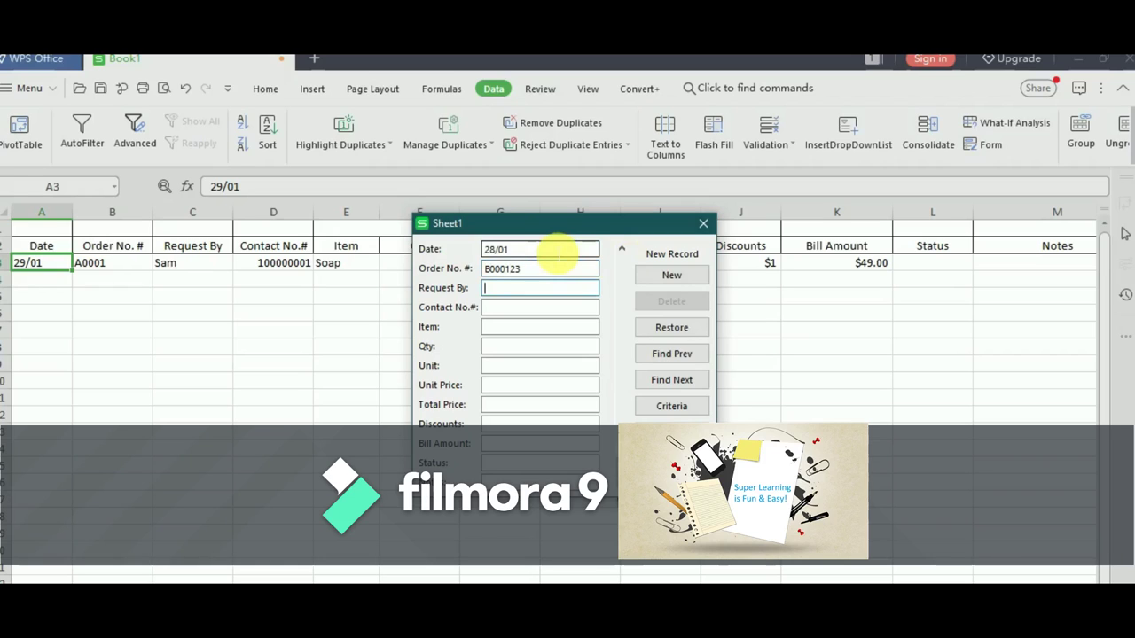
text(Kevin)
key(Tab)
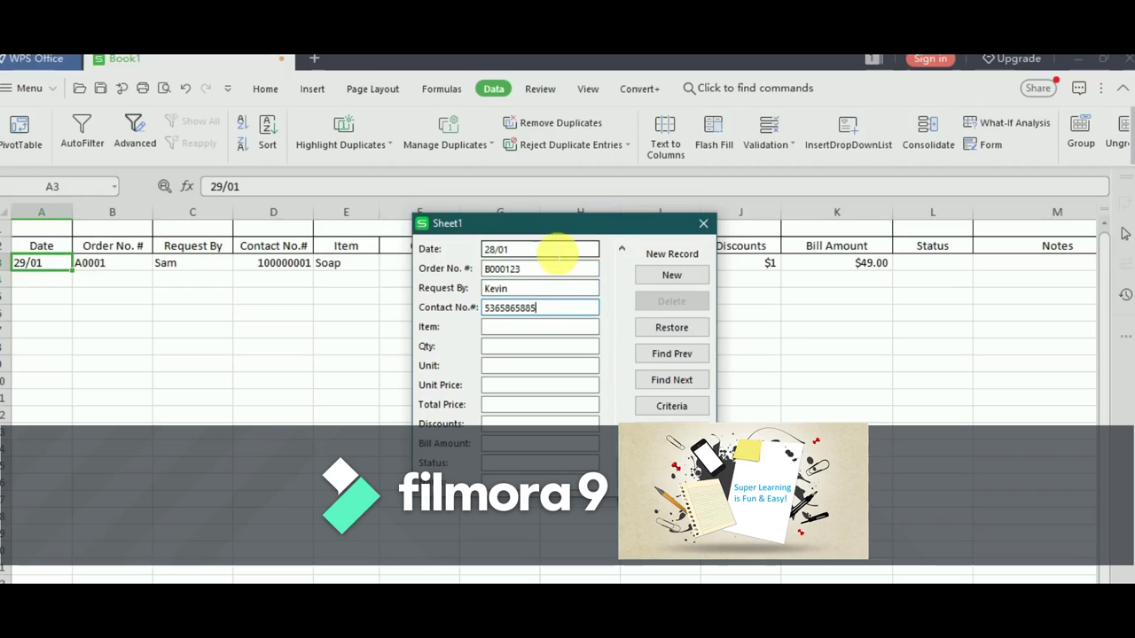
key(Tab)
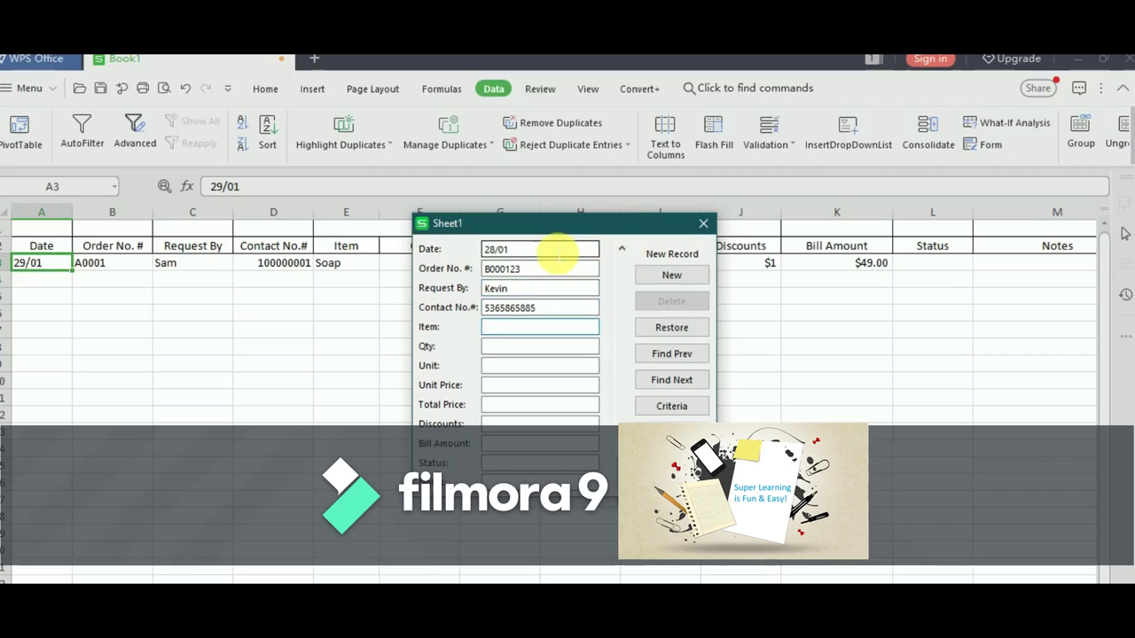
- Fill in item Biscuits, quantity 100, unit kgs (replacing packs) and unit price 5
text(Biscuits)
key(Tab)
text(100)
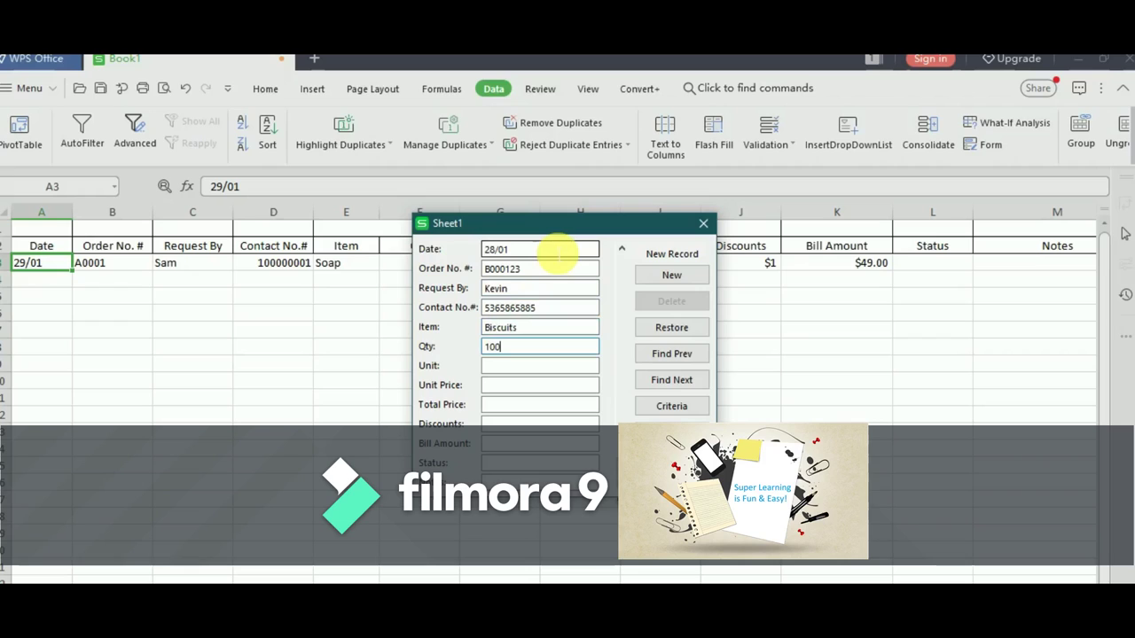
key(Tab)
text(packs)
key(ctrl+a)
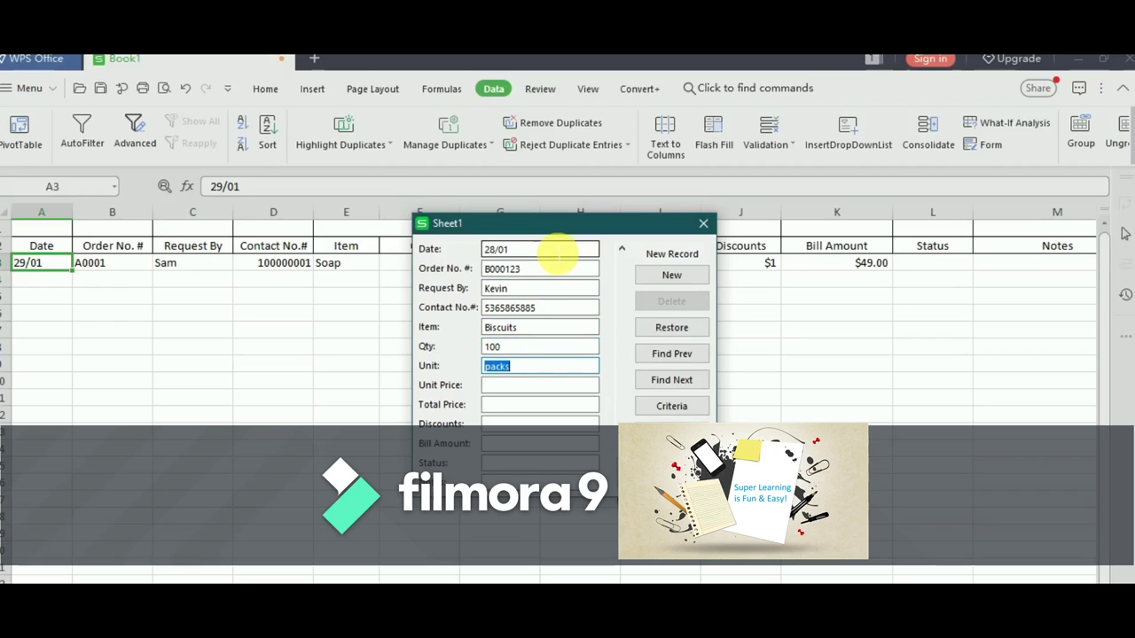
key(BackSpace)
text(kgs)
key(Tab)
text(5)
key(Tab)
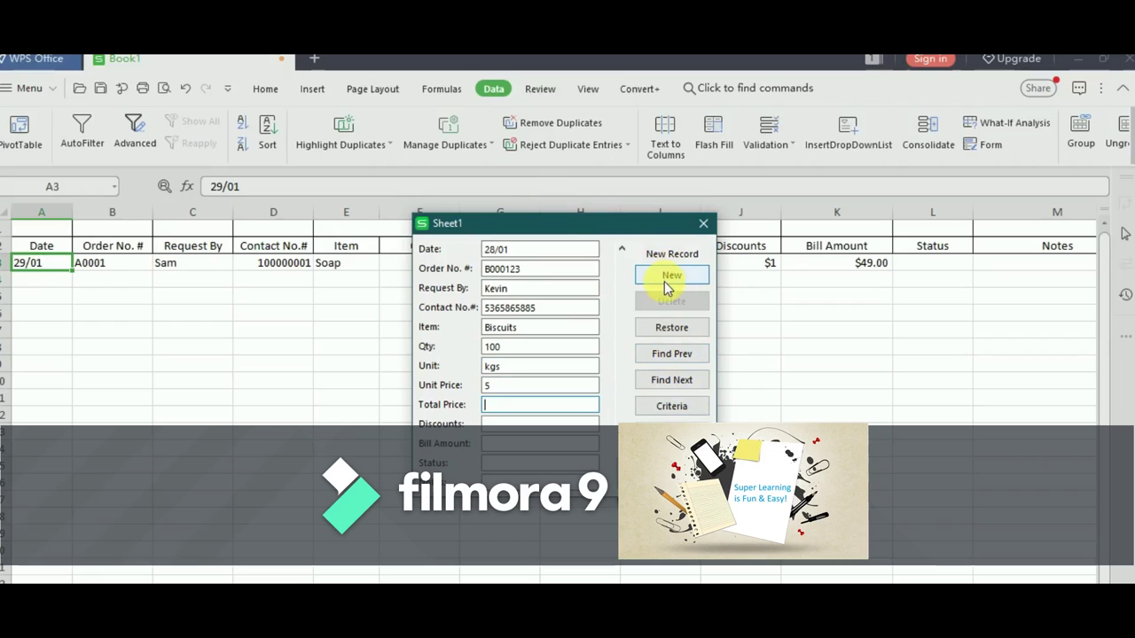
click(665, 281)
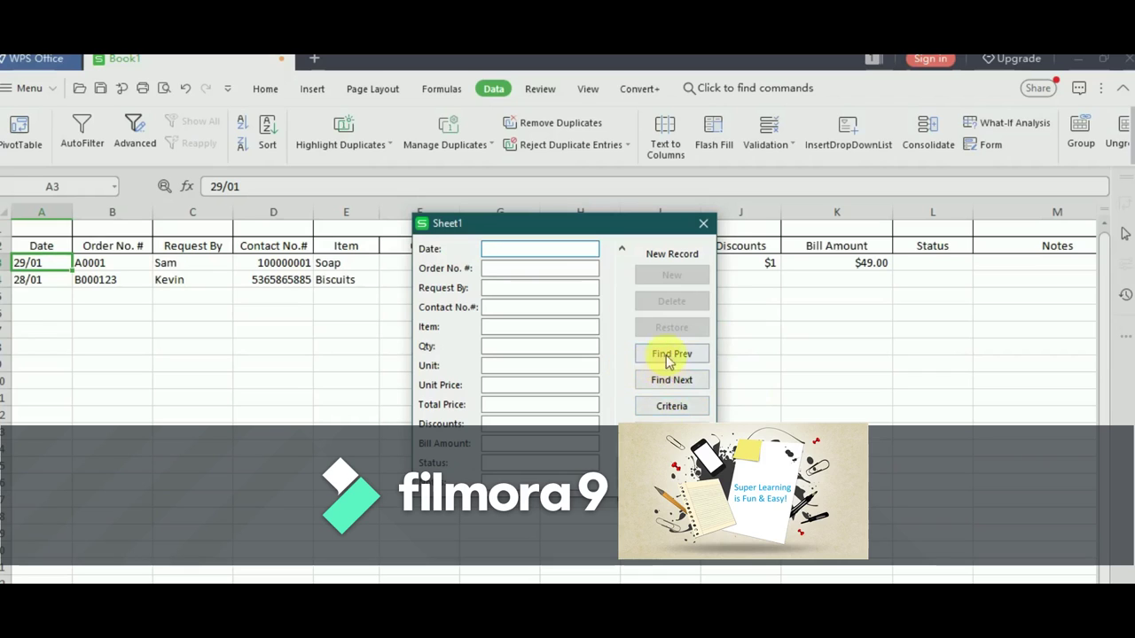
- Search the form's criteria by the requester's name to find the Biscuits order
click(684, 414)
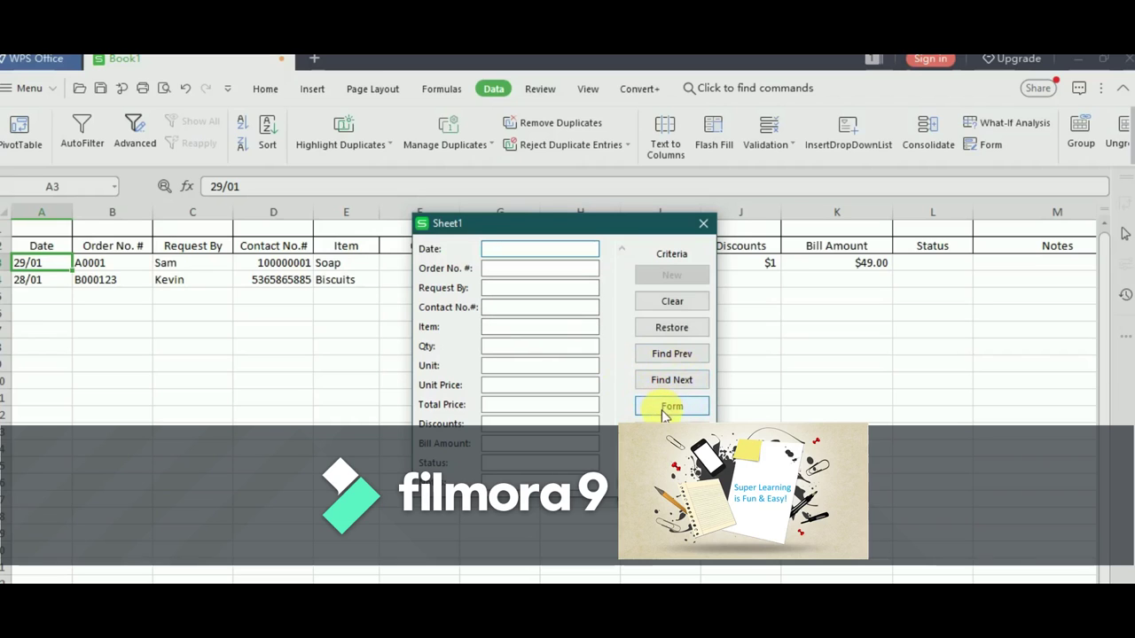
click(548, 291)
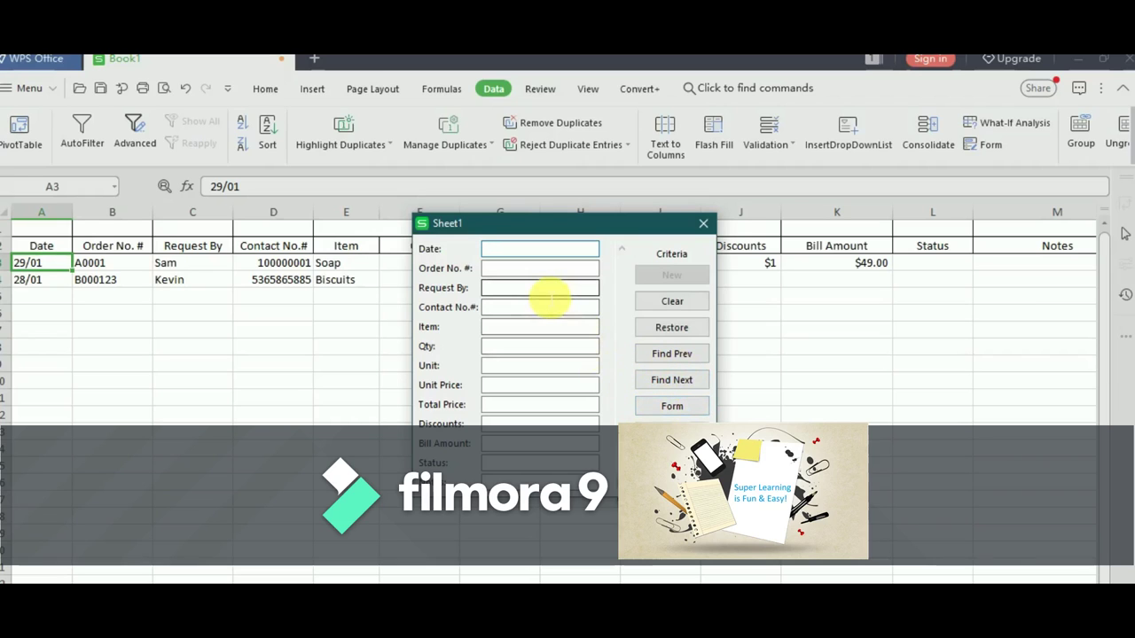
text(kevin)
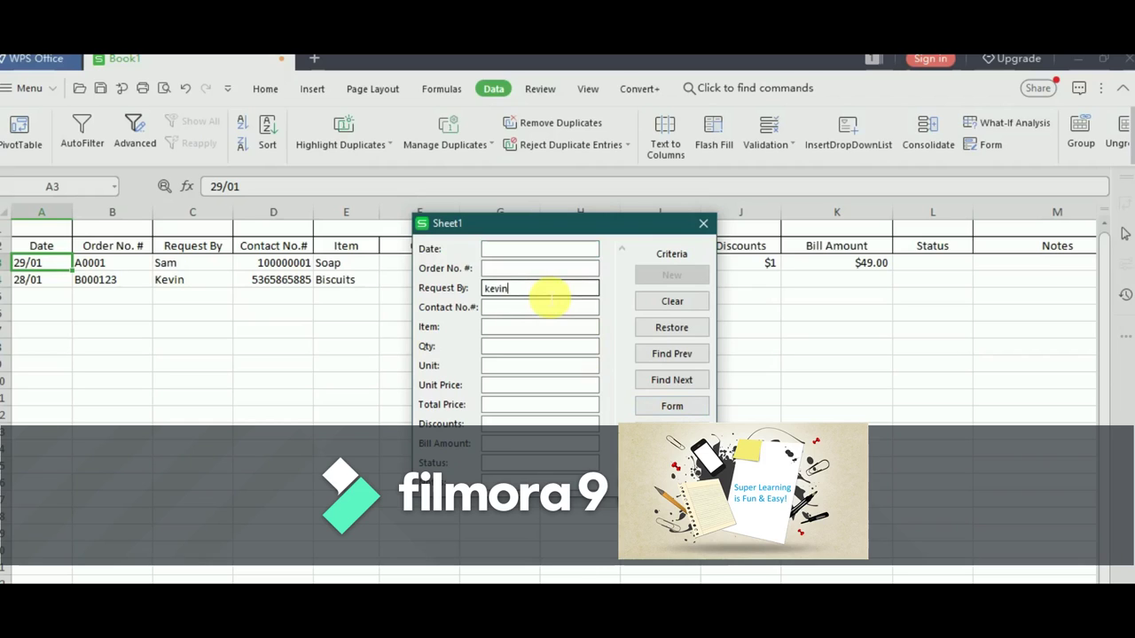
key(ctrl+a)
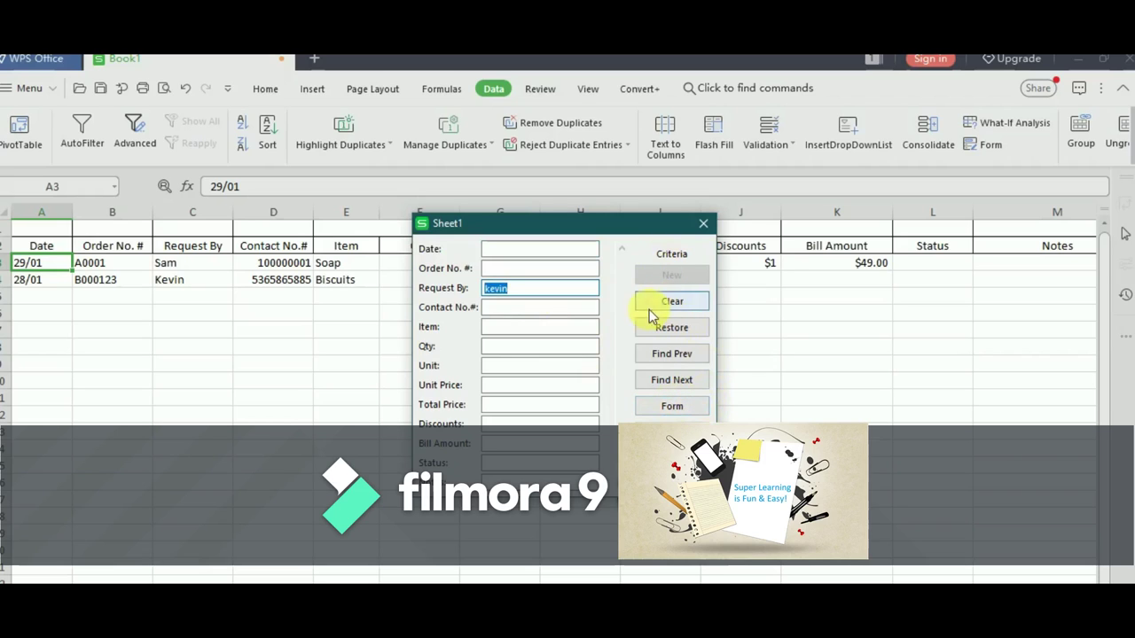
click(576, 291)
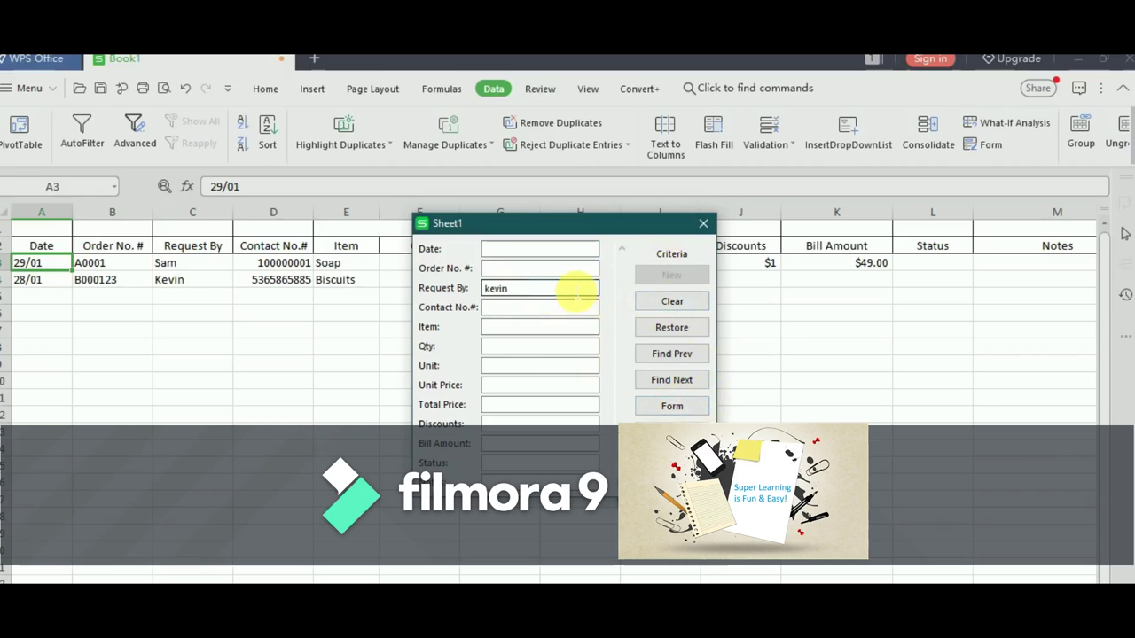
key(Return)
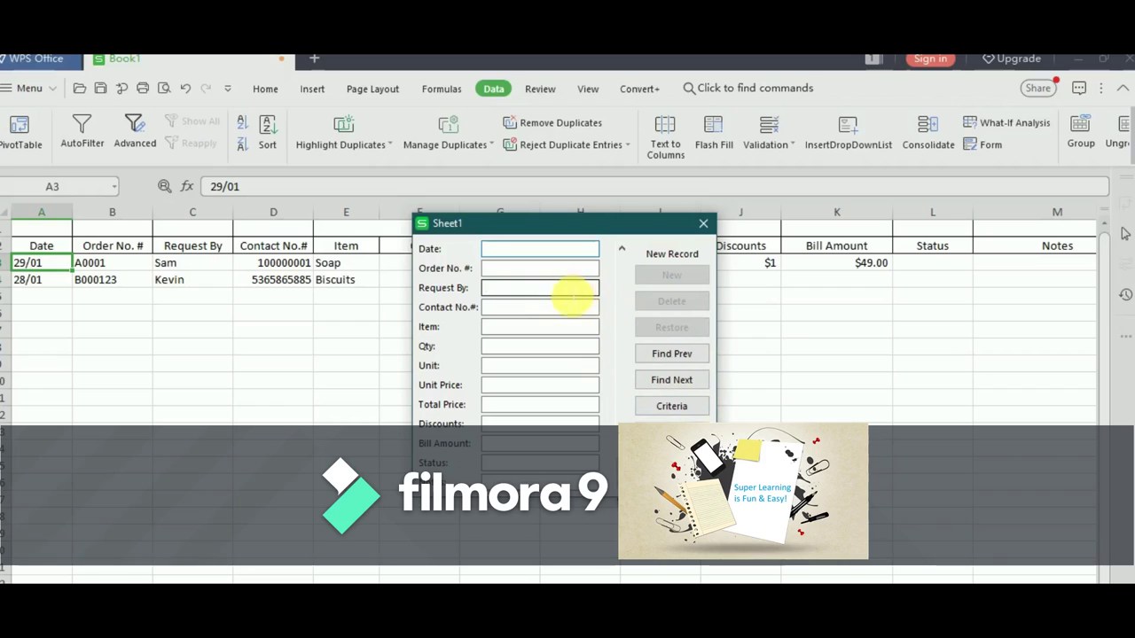
click(564, 308)
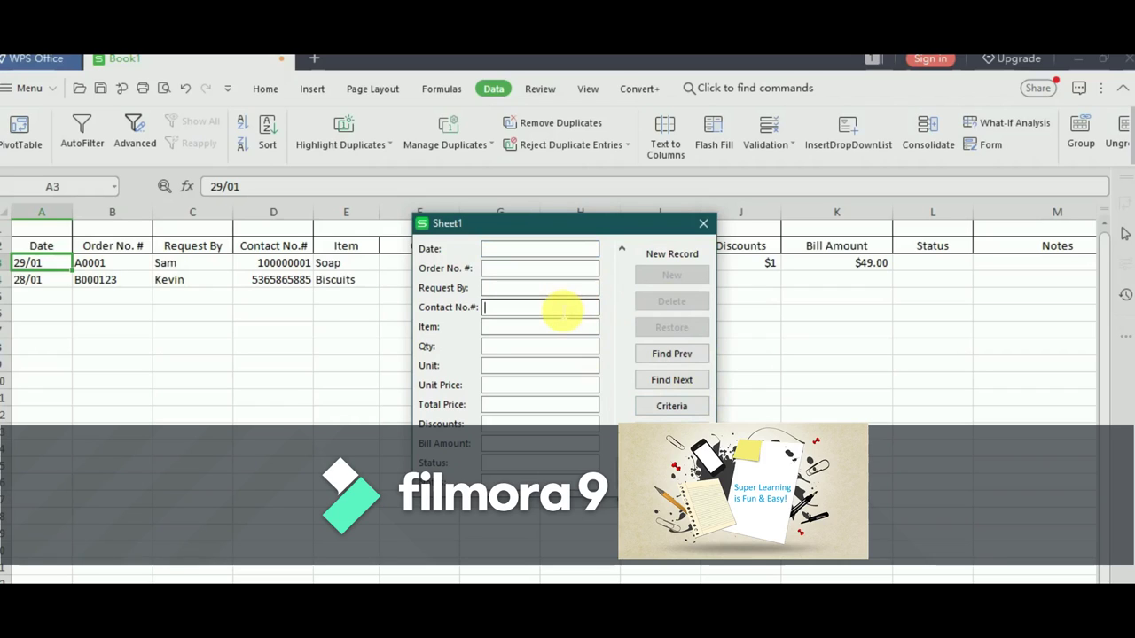
key(Up)
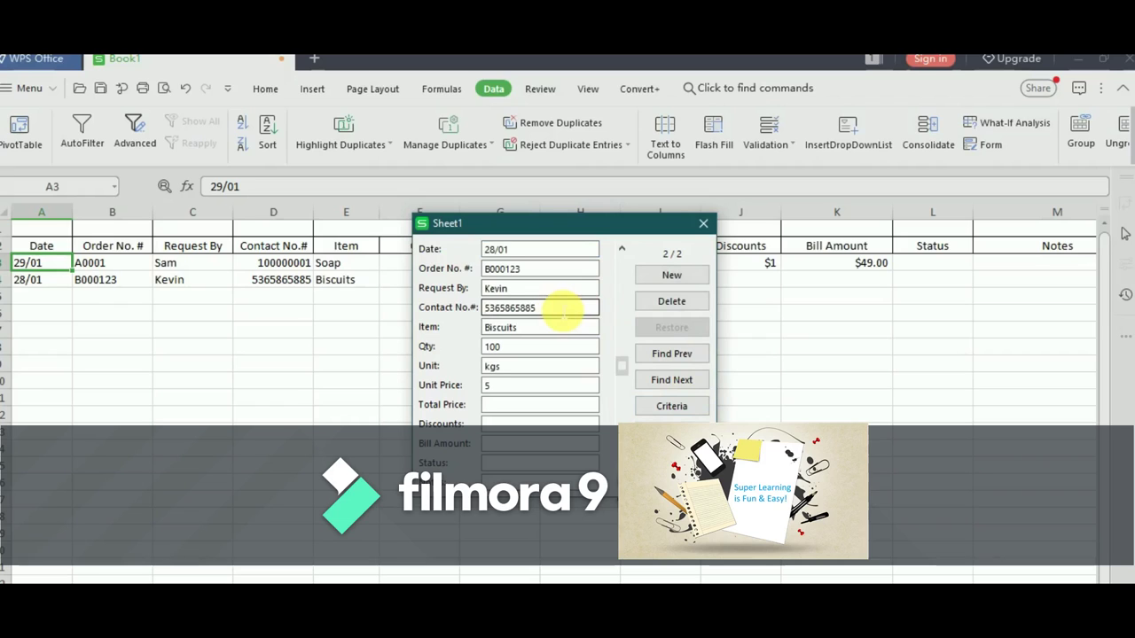
- Change the found record's unit price from 5 to 4 and close the form
click(538, 288)
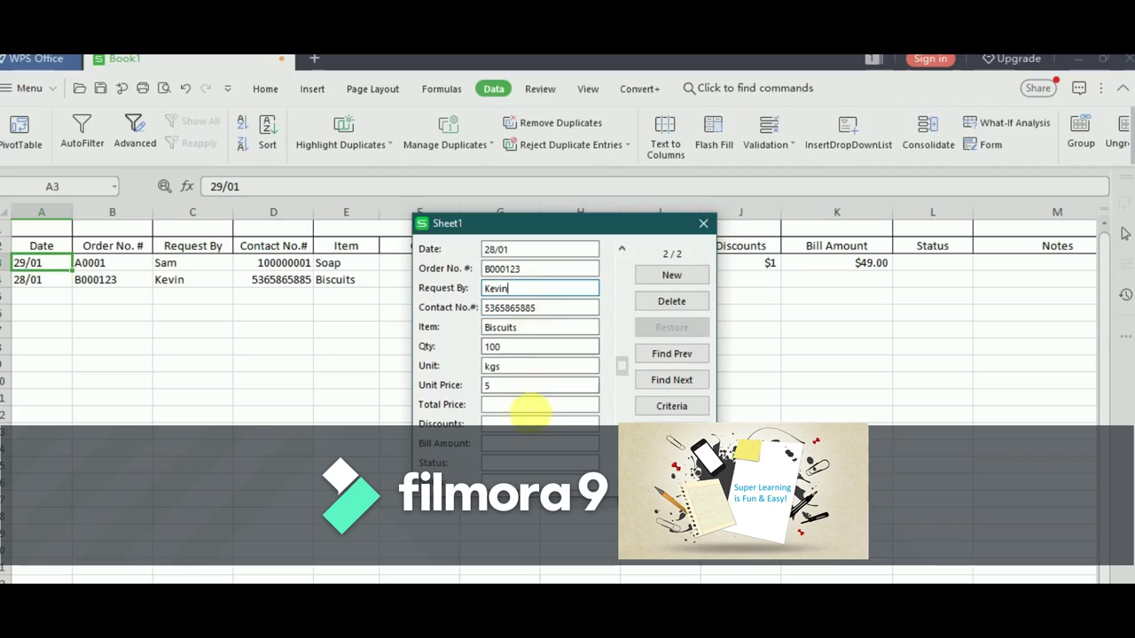
click(537, 388)
key(BackSpace)
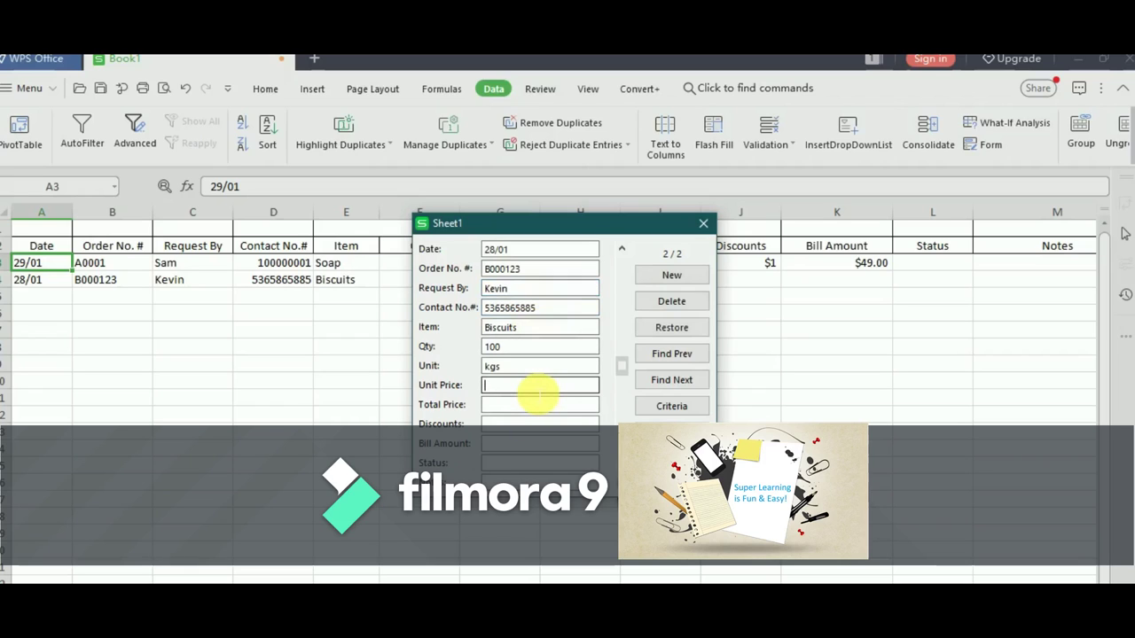
text(4)
key(Tab)
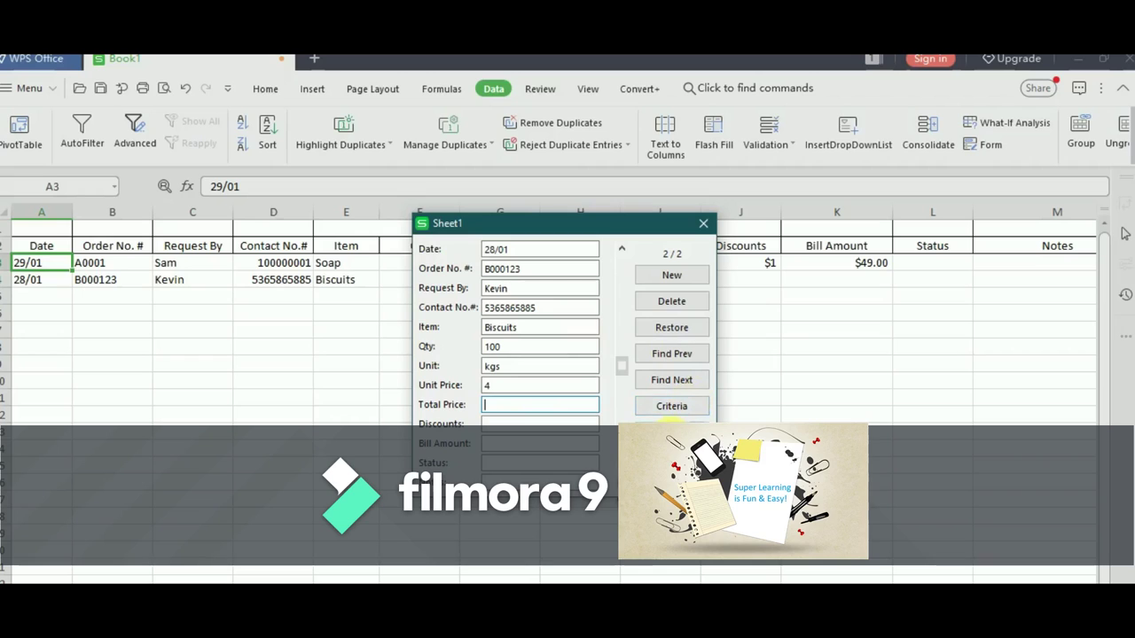
click(671, 429)
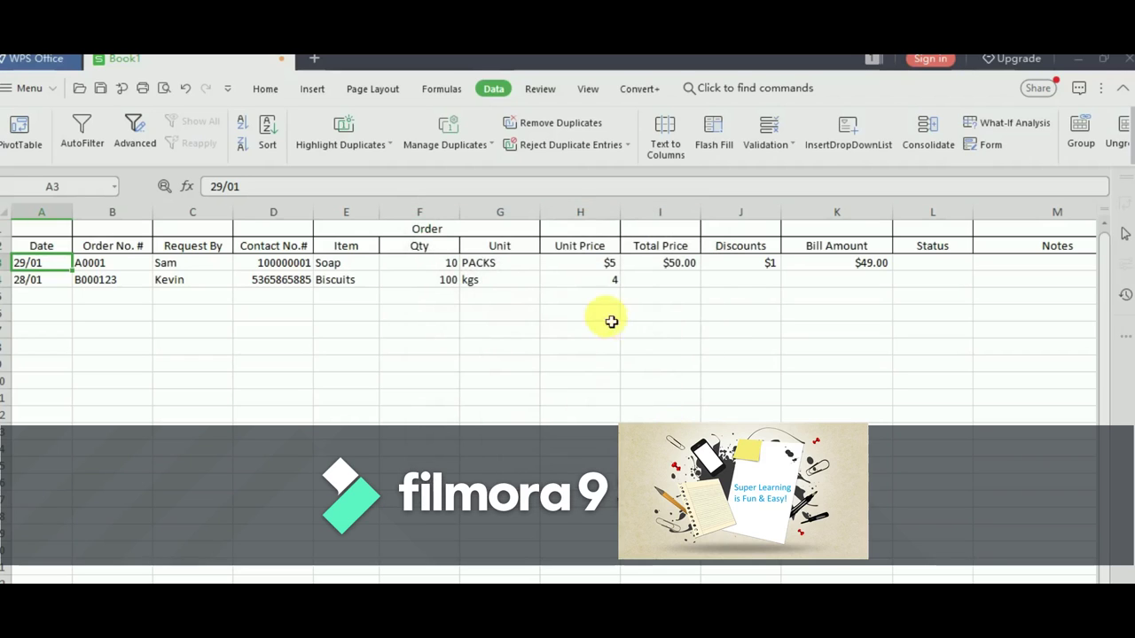
click(598, 286)
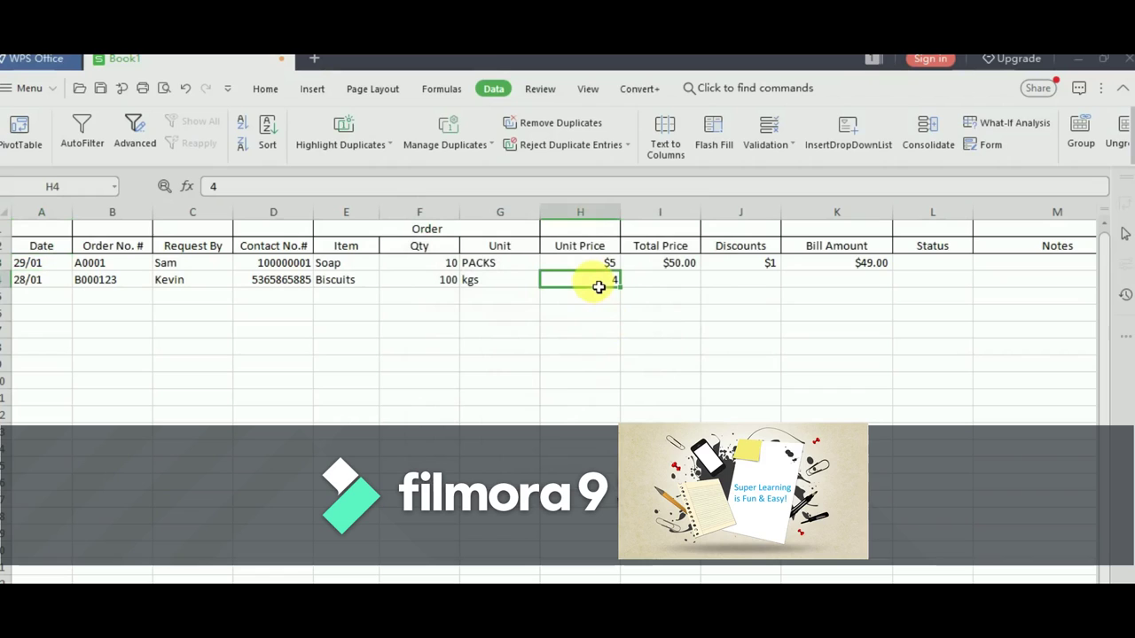
key(Left)
key(Left)
key(Left)
key(Left)
key(Left)
key(Left)
key(Left)
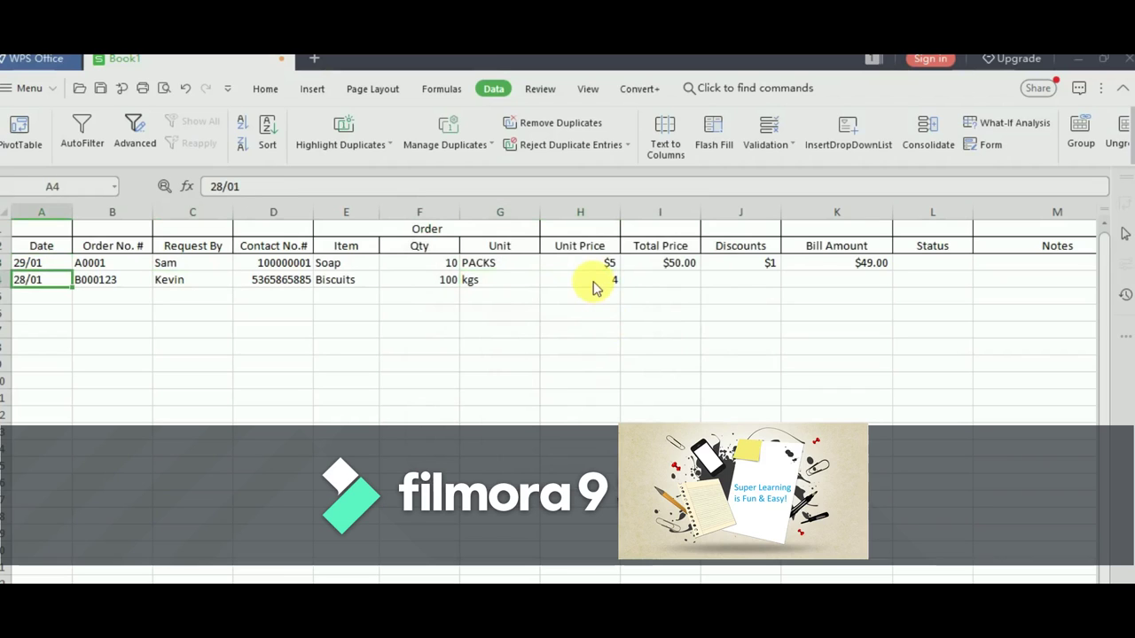
key(Down)
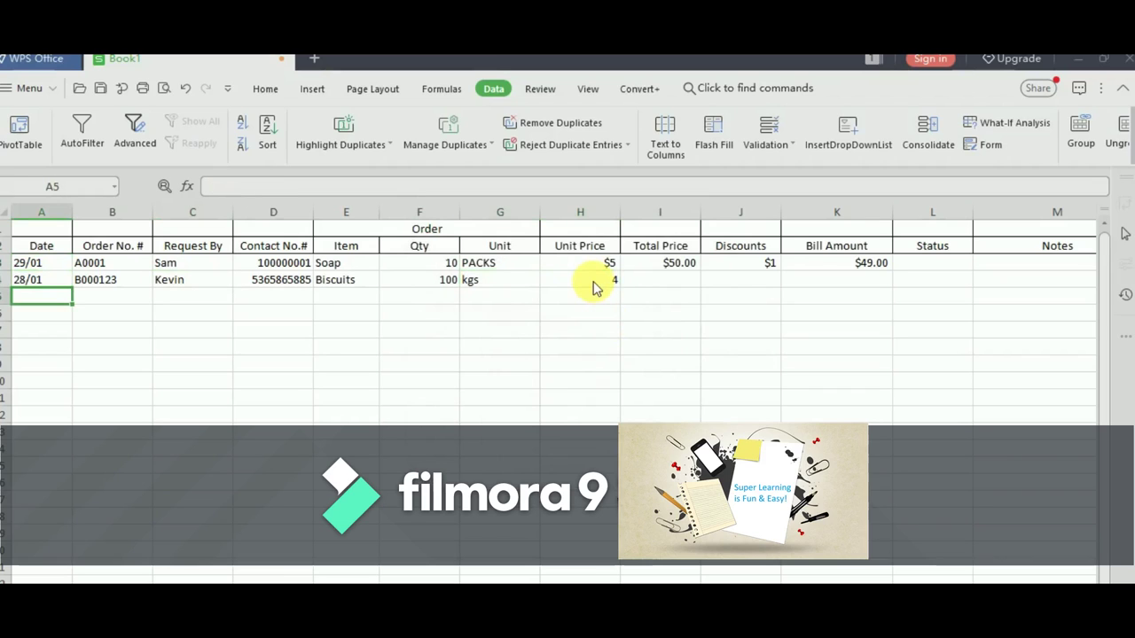
key(Up)
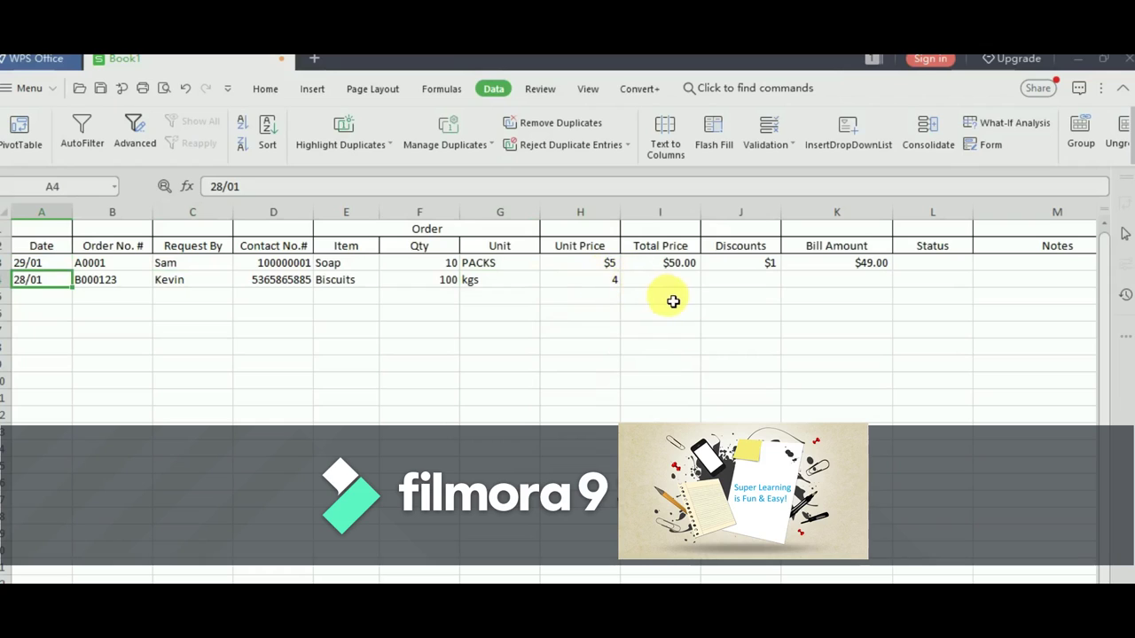
key(Up)
key(Up)
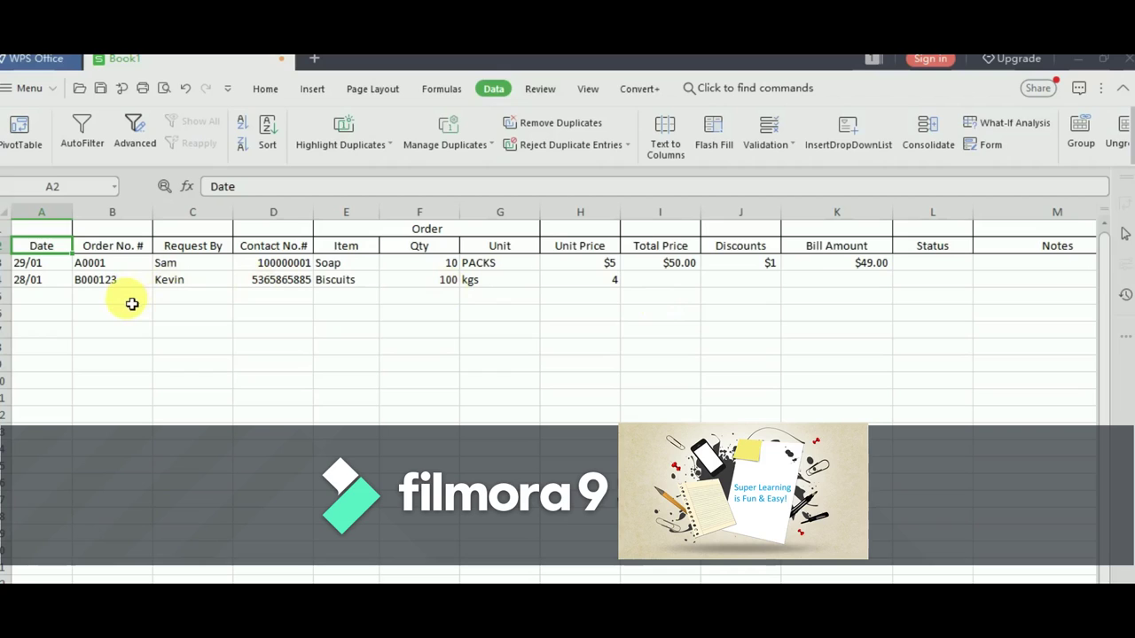
click(62, 321)
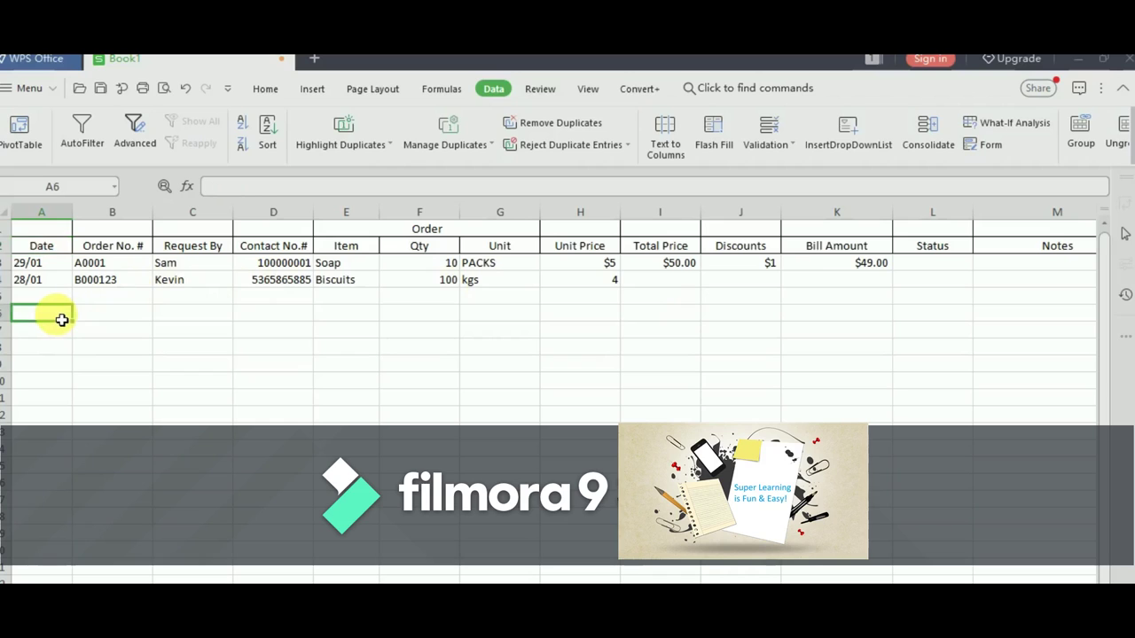